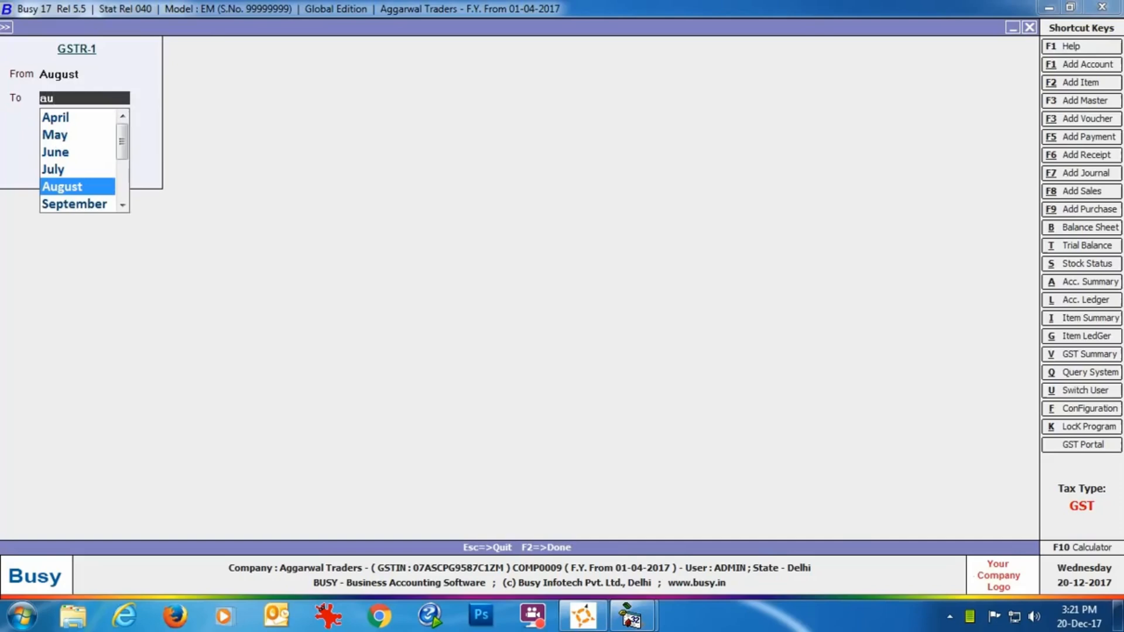
Generate the GSTR-1 report for August and review its B2B Invoices section
key(Return)
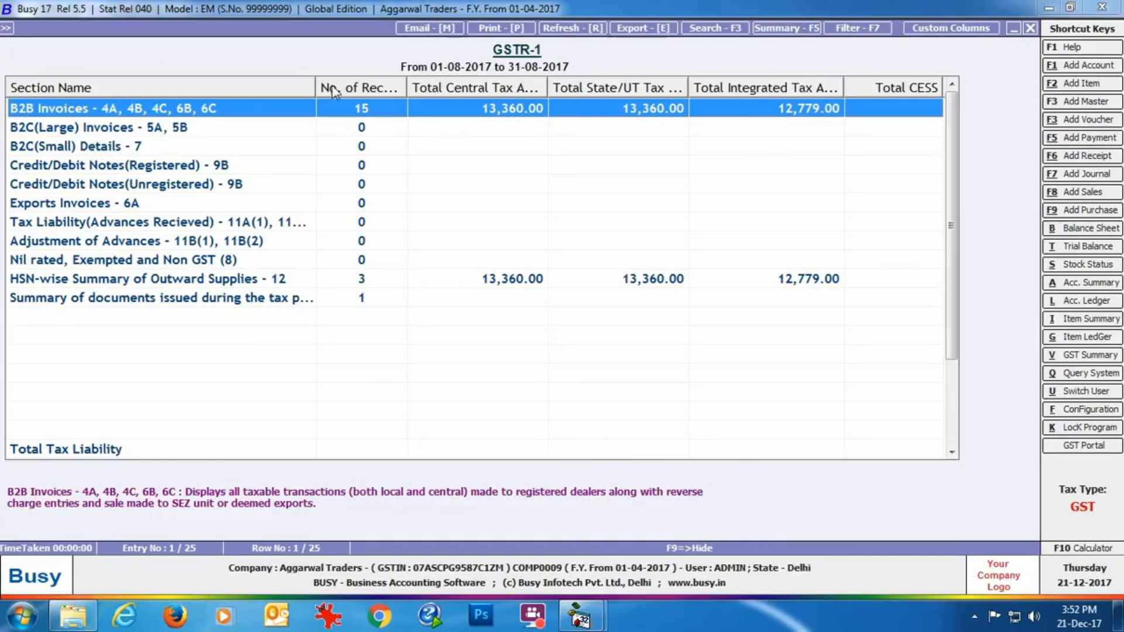
double_click(244, 115)
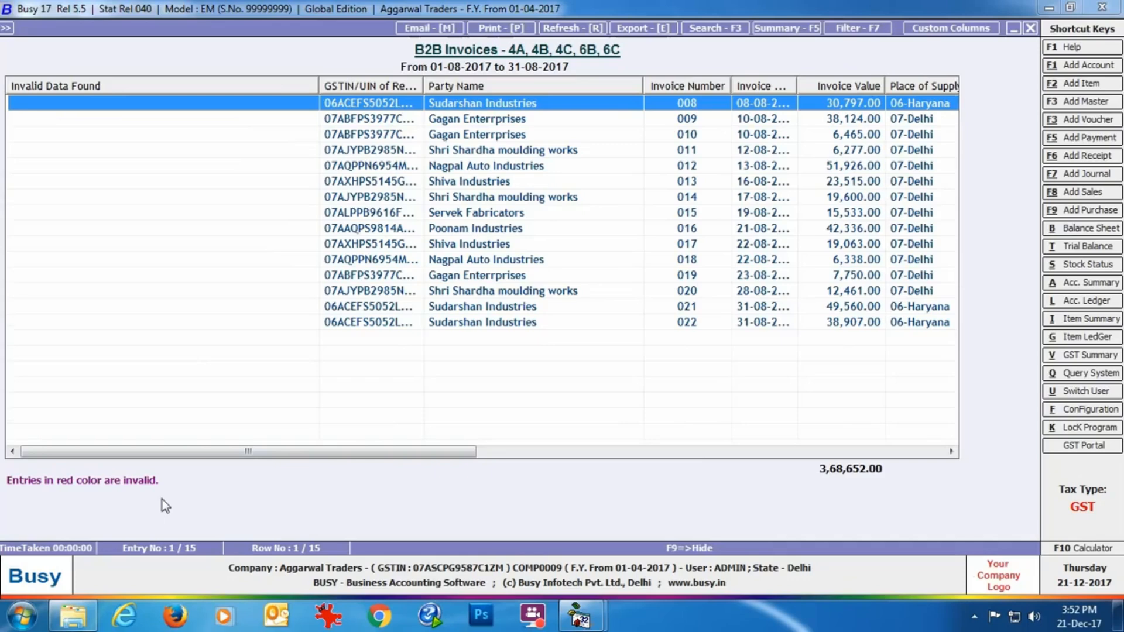
click(1031, 28)
Review the entries in the HSN-wise Summary of Outward Supplies - 12 section
click(238, 282)
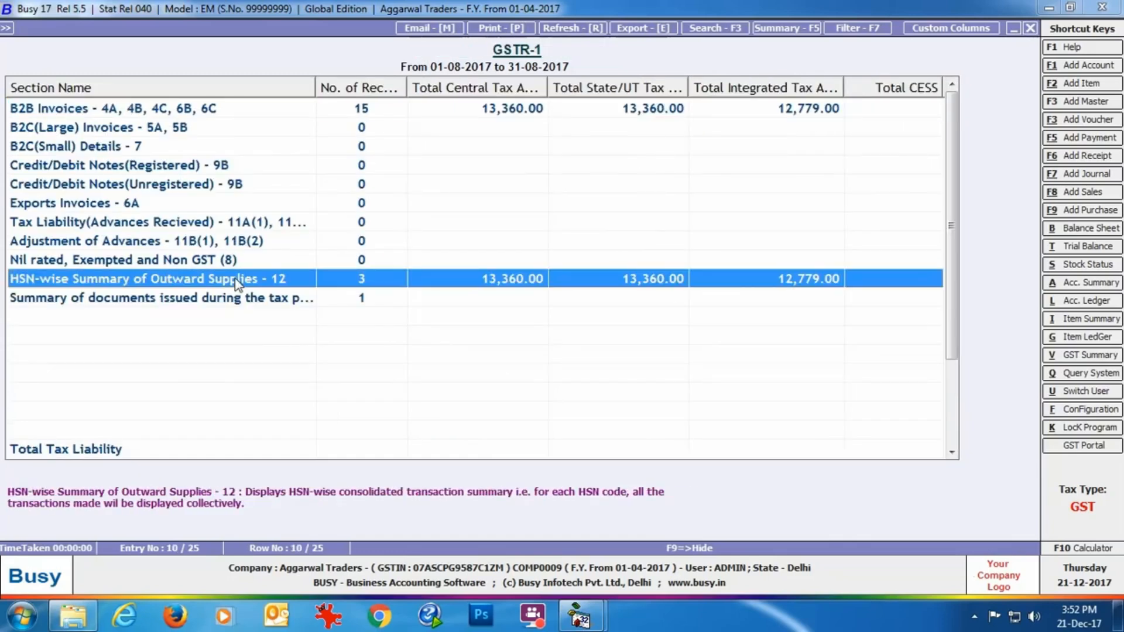
double_click(238, 283)
key(Down)
key(Down)
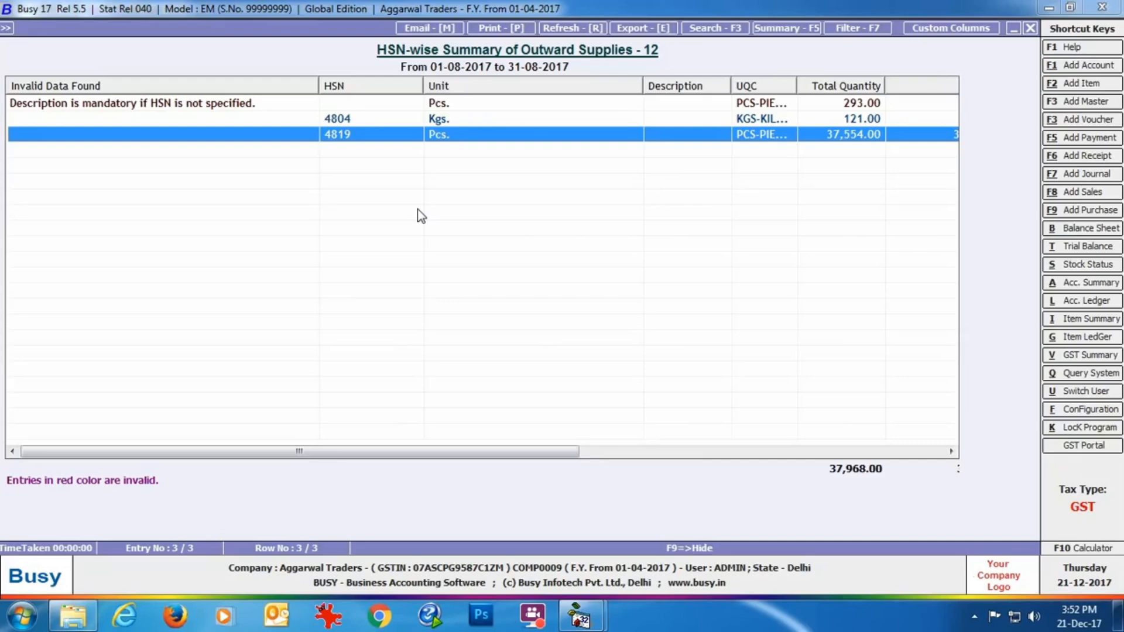
click(1030, 27)
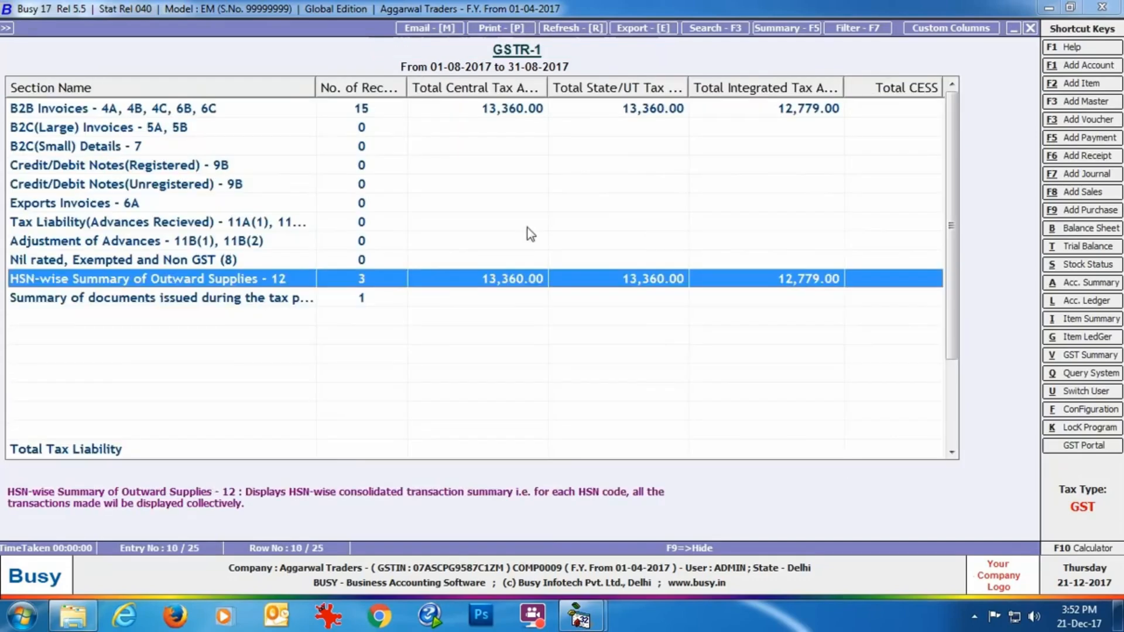
View the summary of documents issued during the tax period and close the GSTR-1 report
click(303, 300)
click(302, 301)
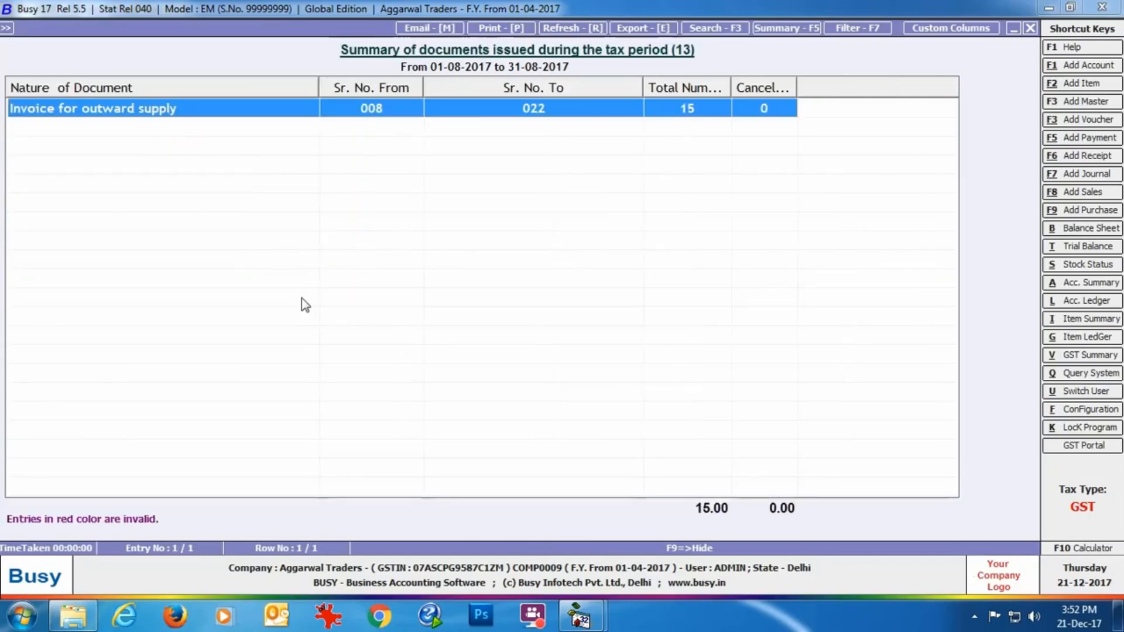
click(1031, 28)
click(1031, 29)
click(1030, 32)
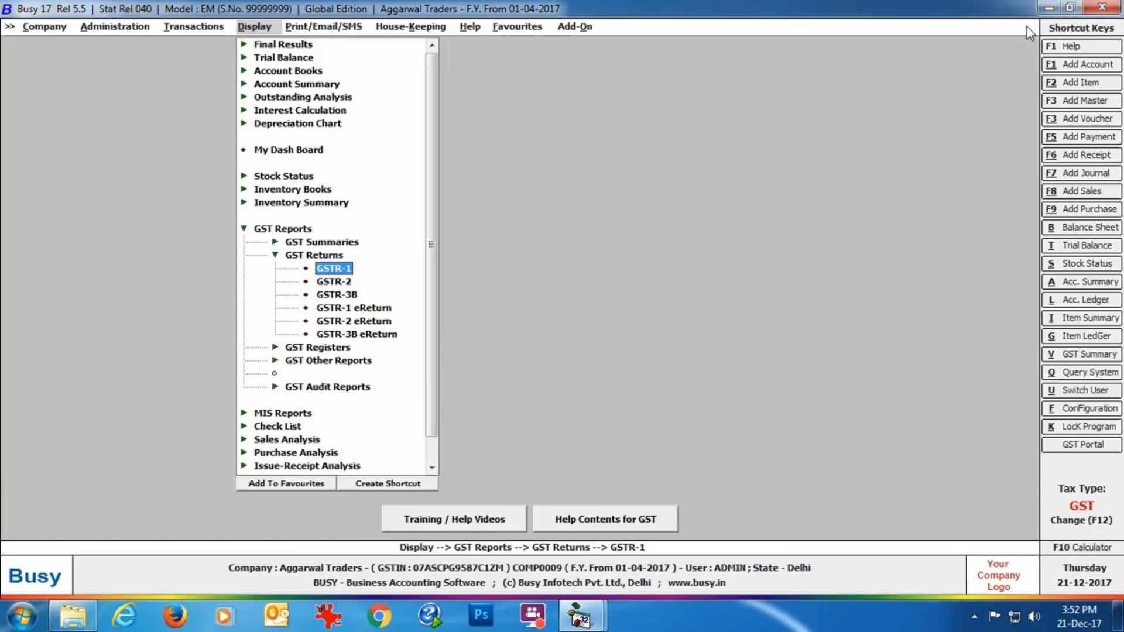
Start a GSTR-1 eReturn in JSON format for August to August, keeping the default special characters and desktop file path
click(387, 309)
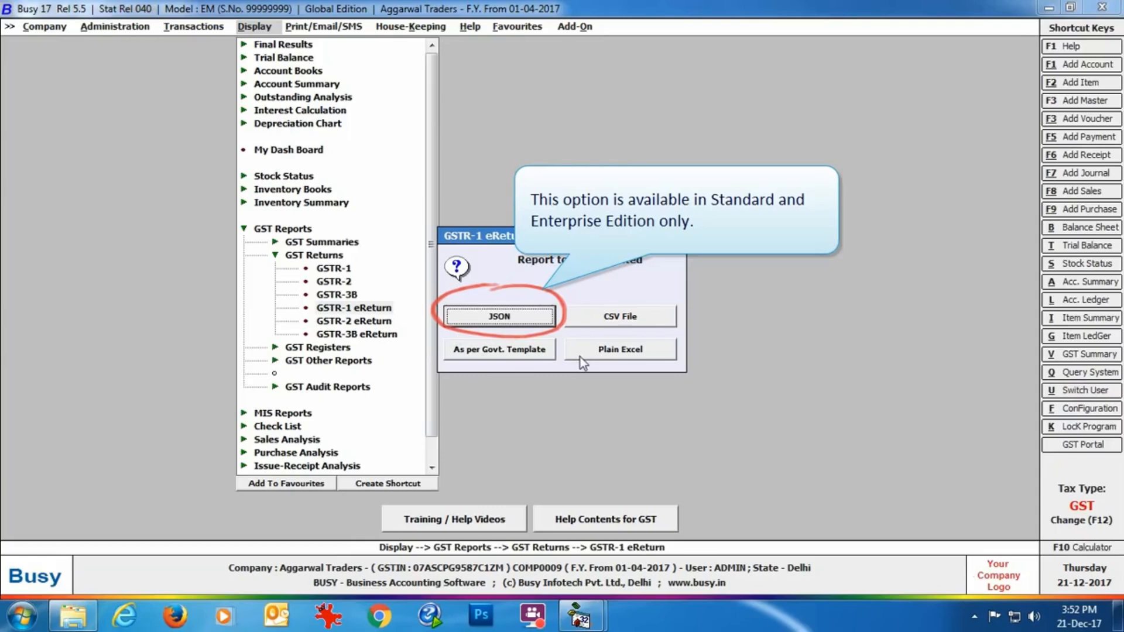
click(514, 320)
text(augu)
key(Return)
text(augu)
key(Return)
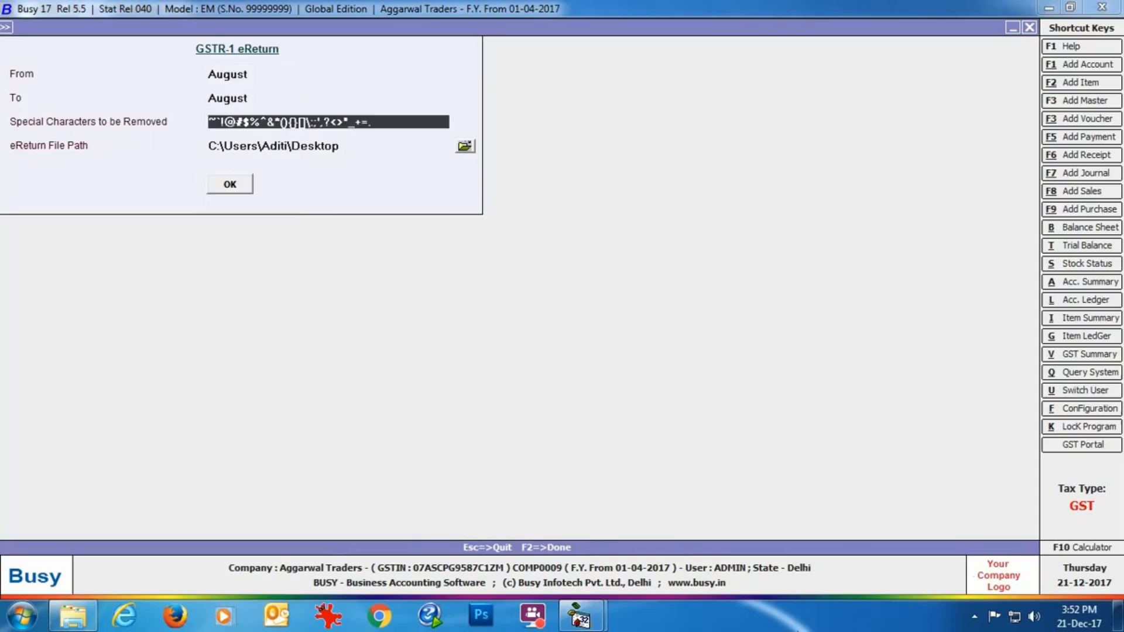
key(Return)
click(235, 188)
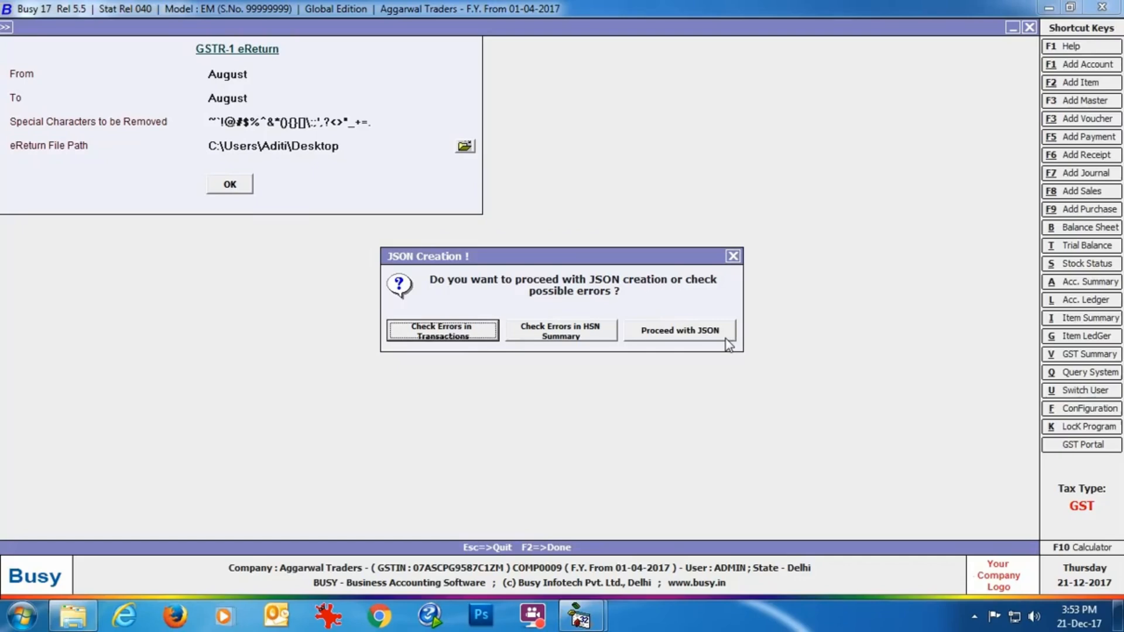
Check the HSN summary for errors and open Update HSN/SAC Description for the invalid entry
click(579, 336)
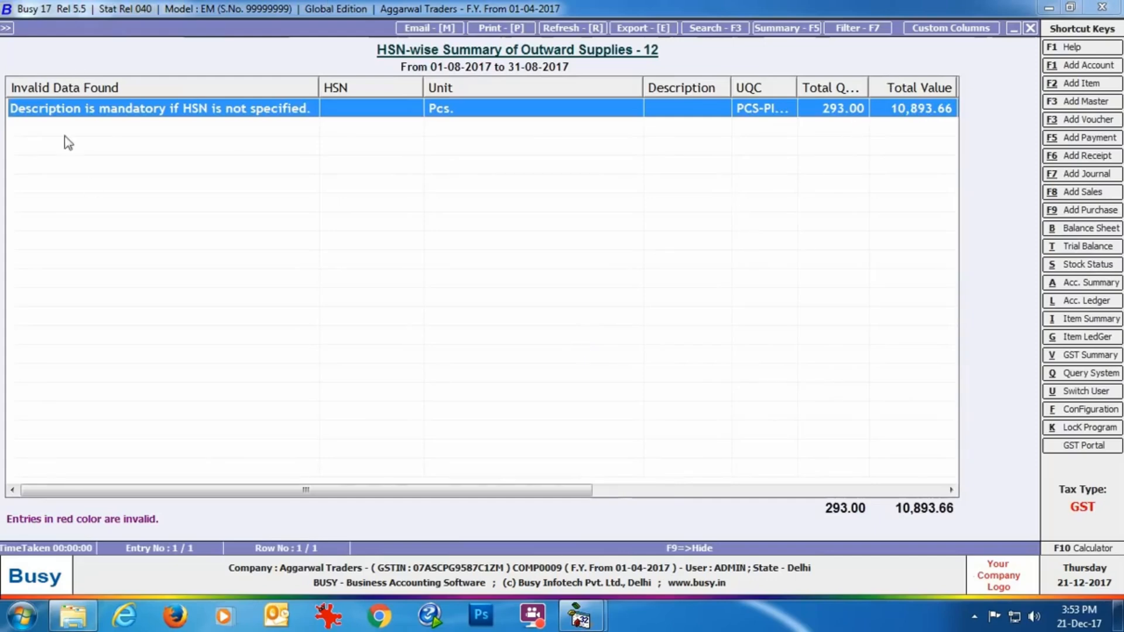
double_click(340, 108)
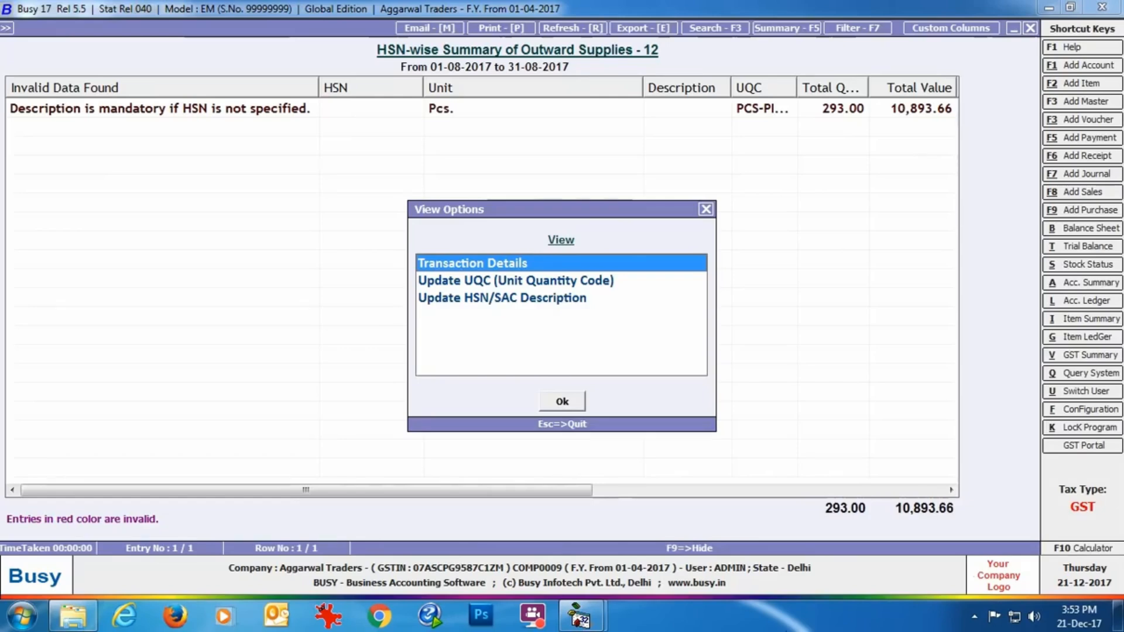
click(502, 298)
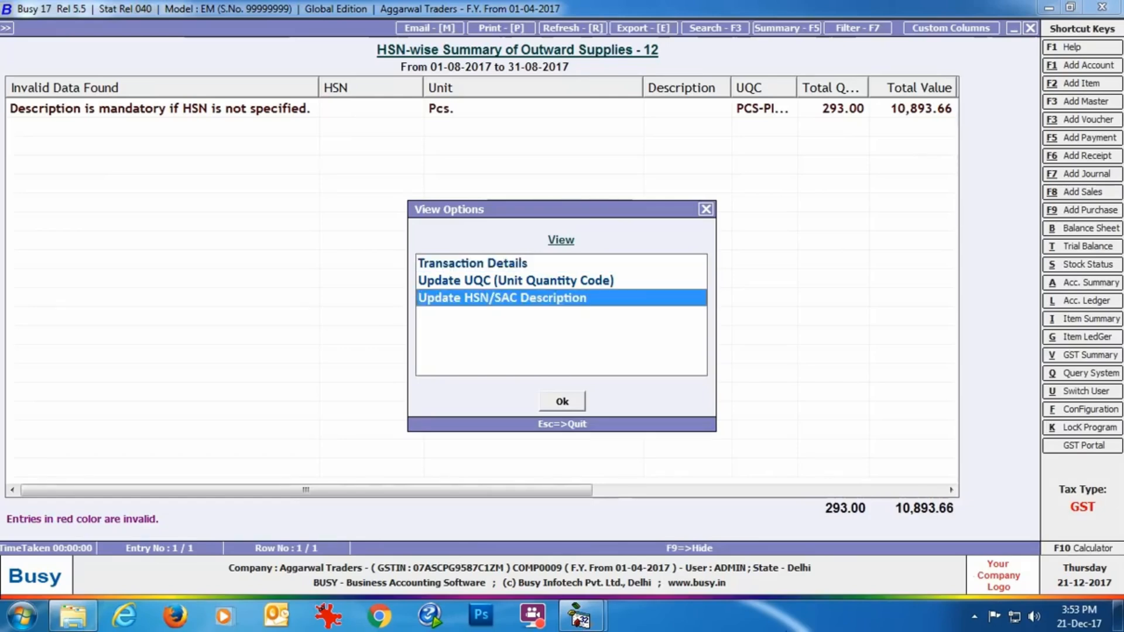
key(Return)
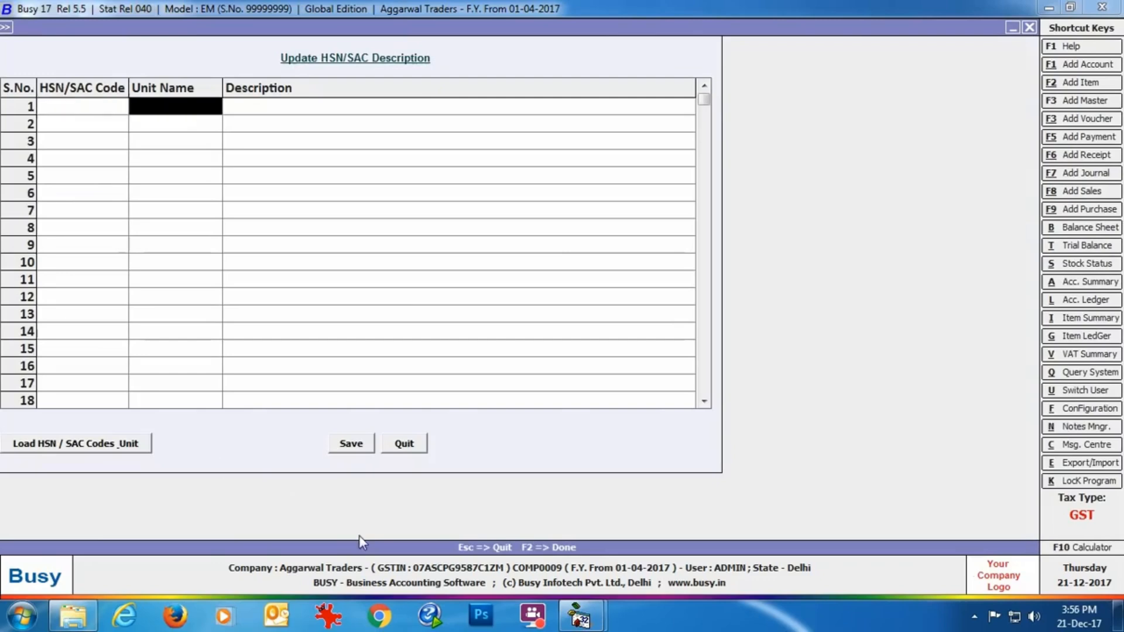
Add the description Corrugated Boxes for unit Pcs. without an HSN code, save it, and return to the JSON creation options
text(pcs.)
key(Return)
text(corrugated boxes)
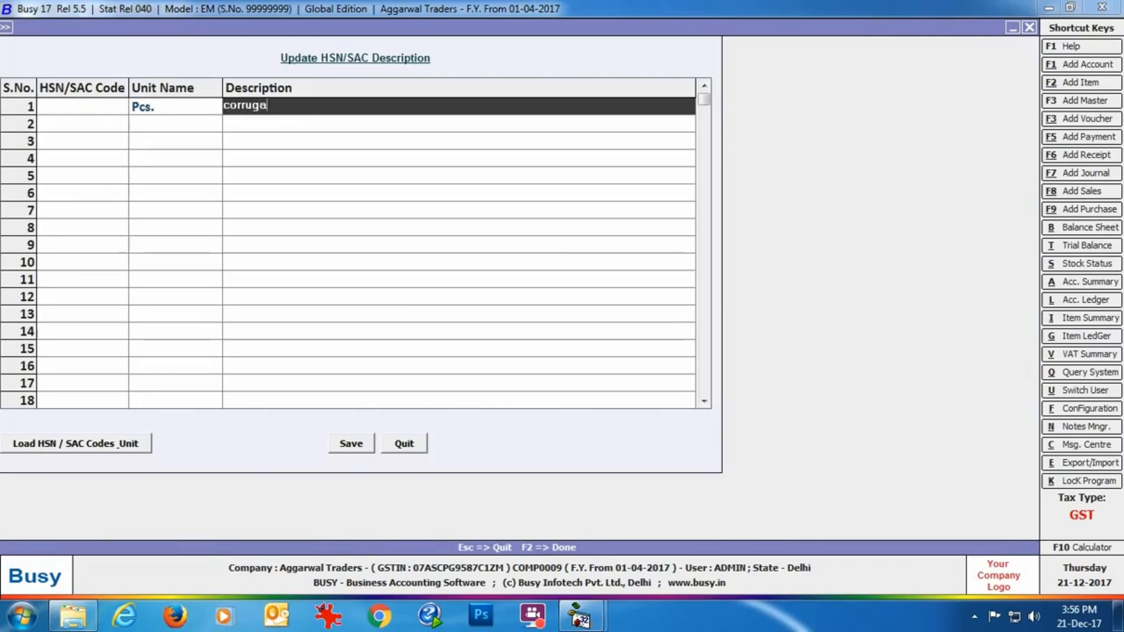
click(354, 440)
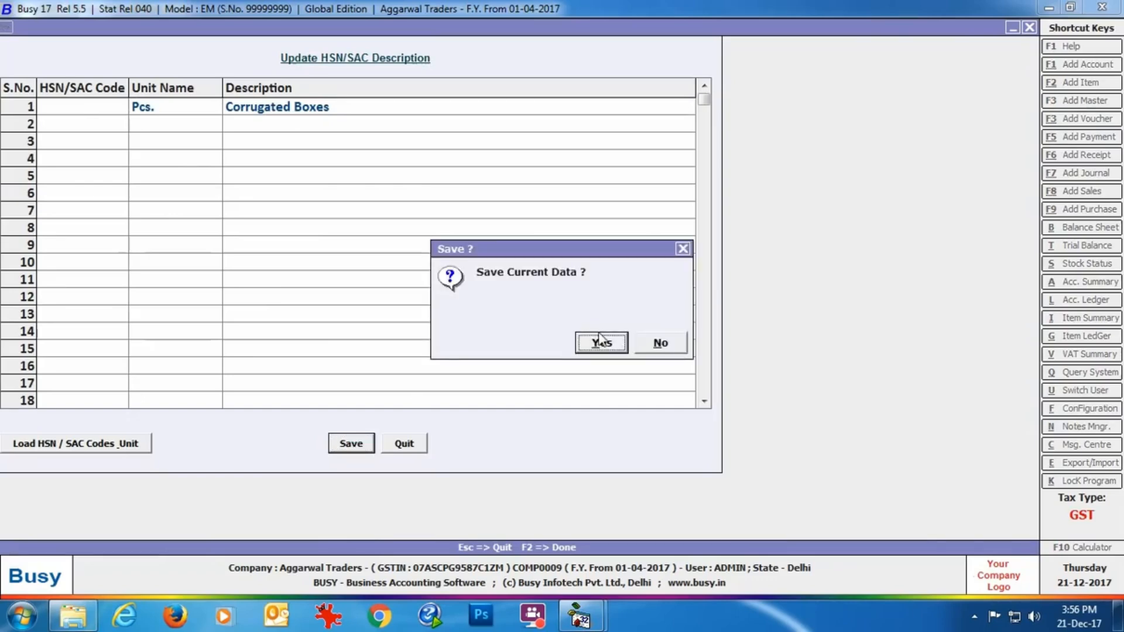
click(597, 341)
click(660, 341)
key(Escape)
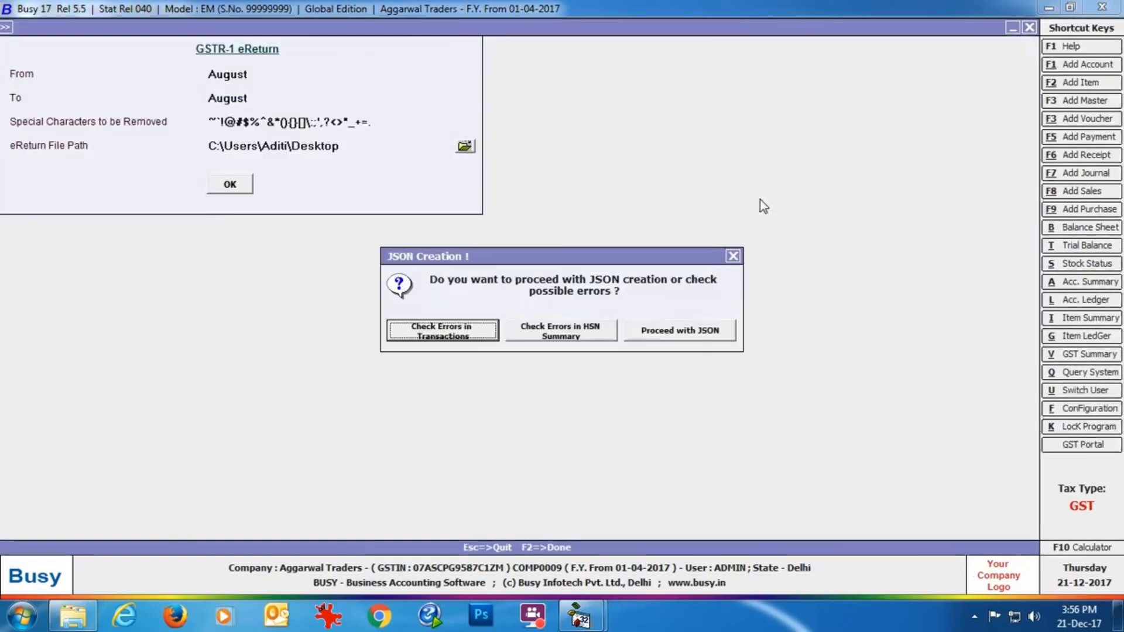
Recheck the HSN summary for errors and proceed with creating the JSON file
click(564, 338)
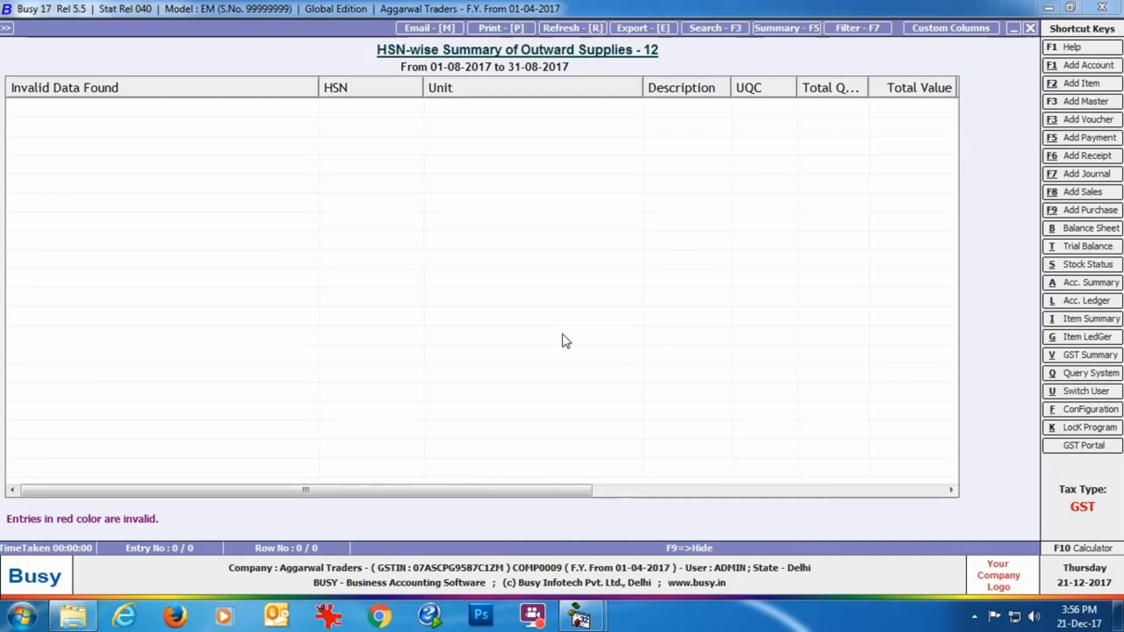
click(1031, 28)
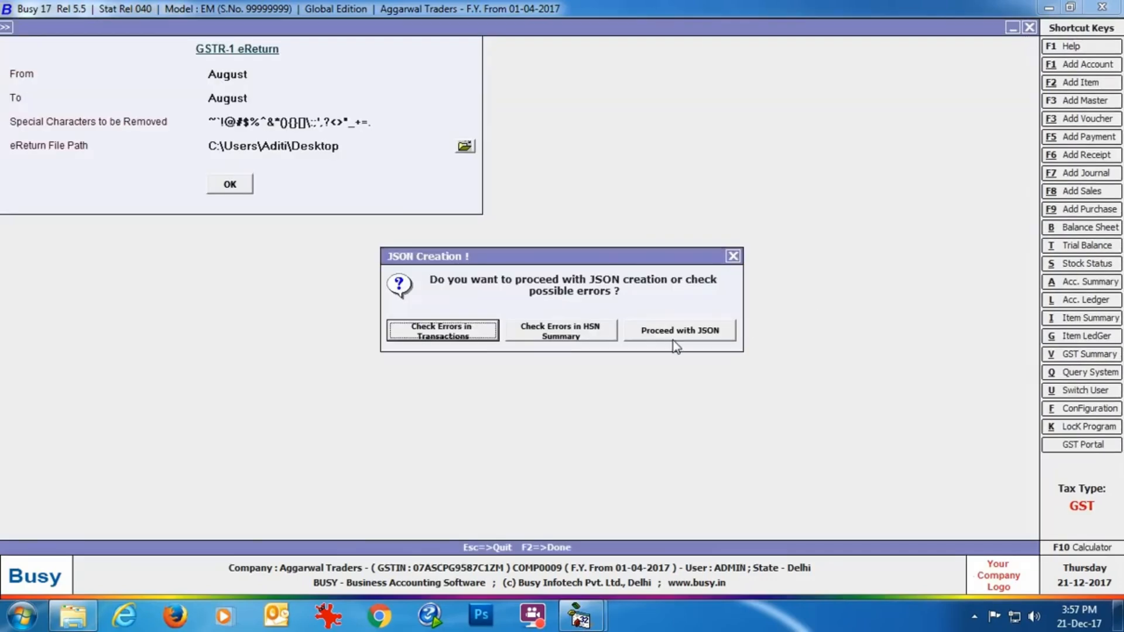
click(702, 330)
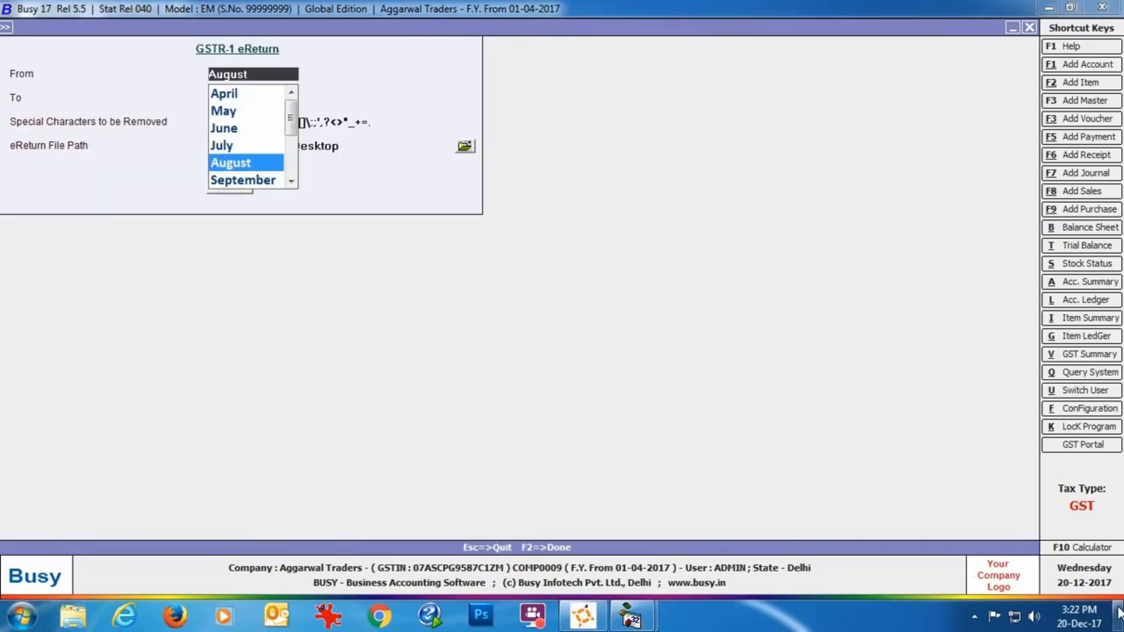
Locate the generated JSON file on the desktop and switch back to Busy 17
click(1118, 614)
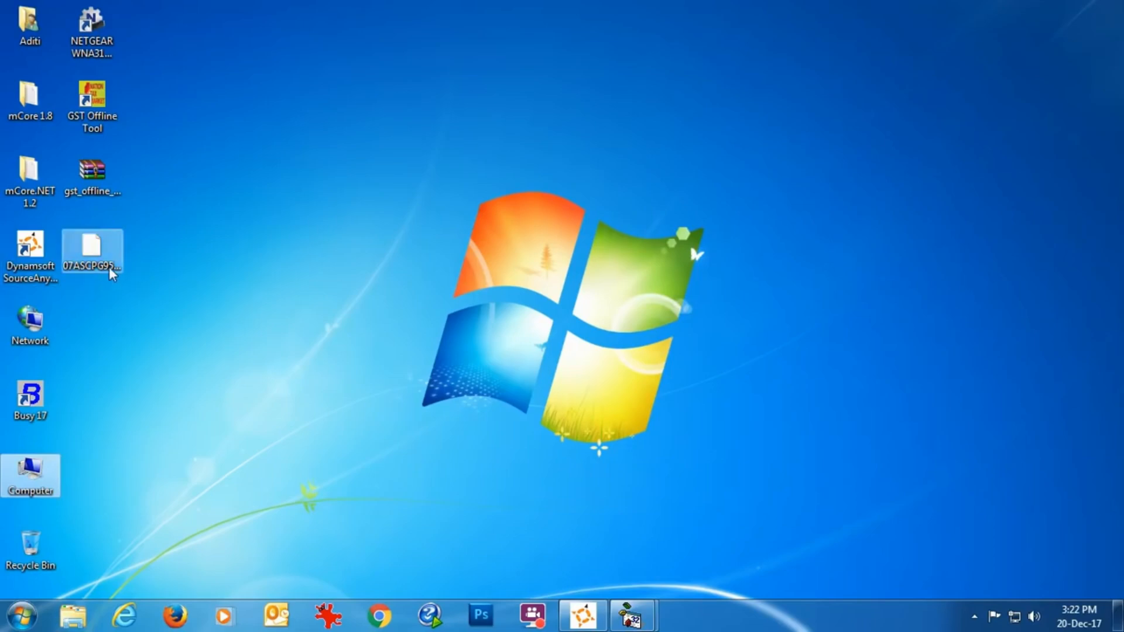
mouse_move(631, 615)
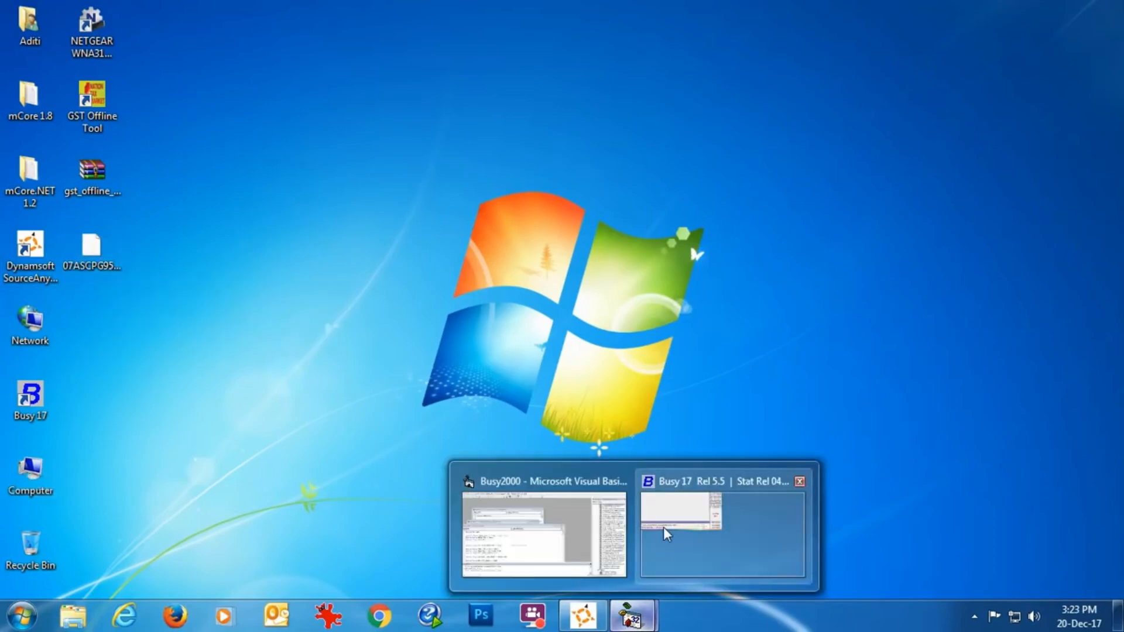
click(662, 527)
Start a GSTR-1 eReturn in CSV format and set its period from August to August
key(F2)
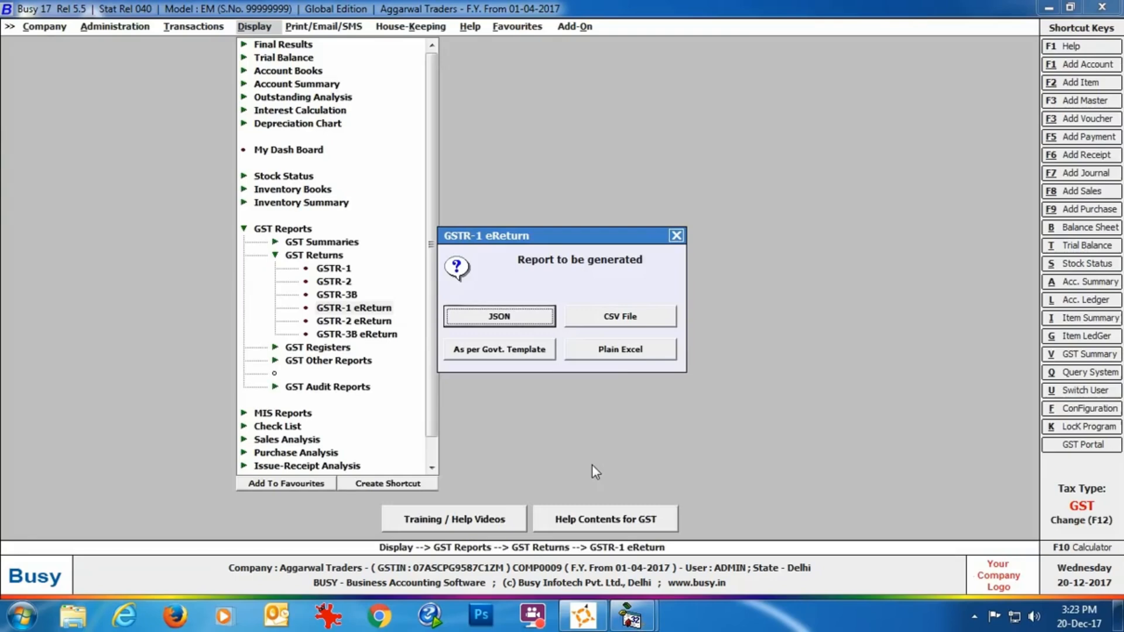
click(654, 324)
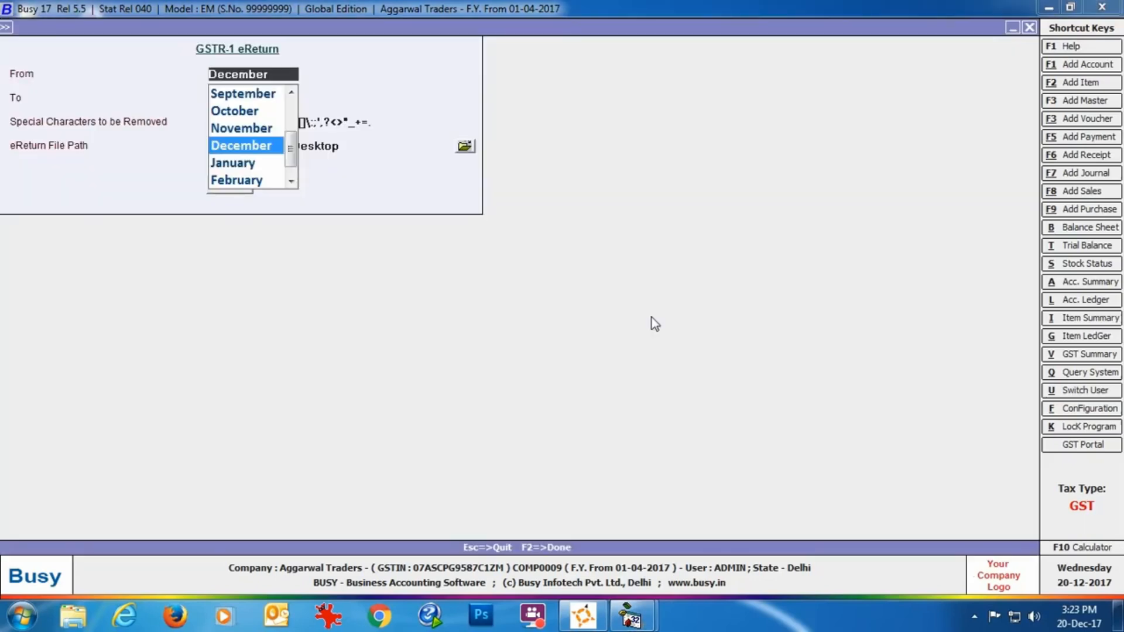
key(Up)
key(Up)
key(Up)
key(Up)
key(Return)
key(Up)
key(Up)
key(Up)
key(Up)
key(Return)
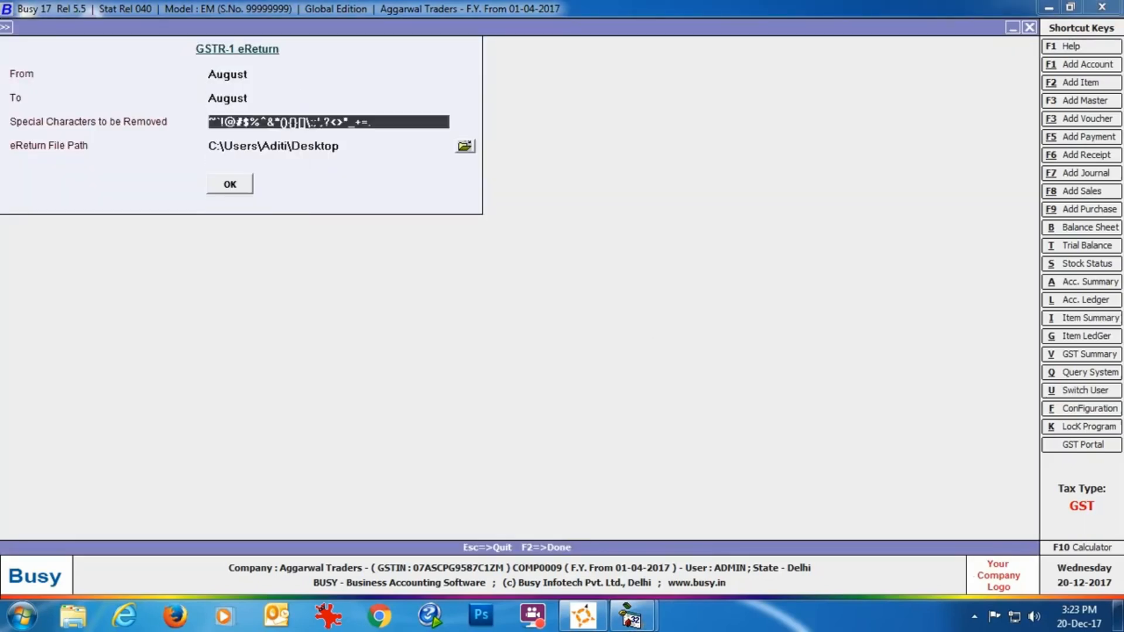
Keep the default special characters and desktop file path, and create the CSV files without checking for errors
key(Return)
key(Return)
key(Return)
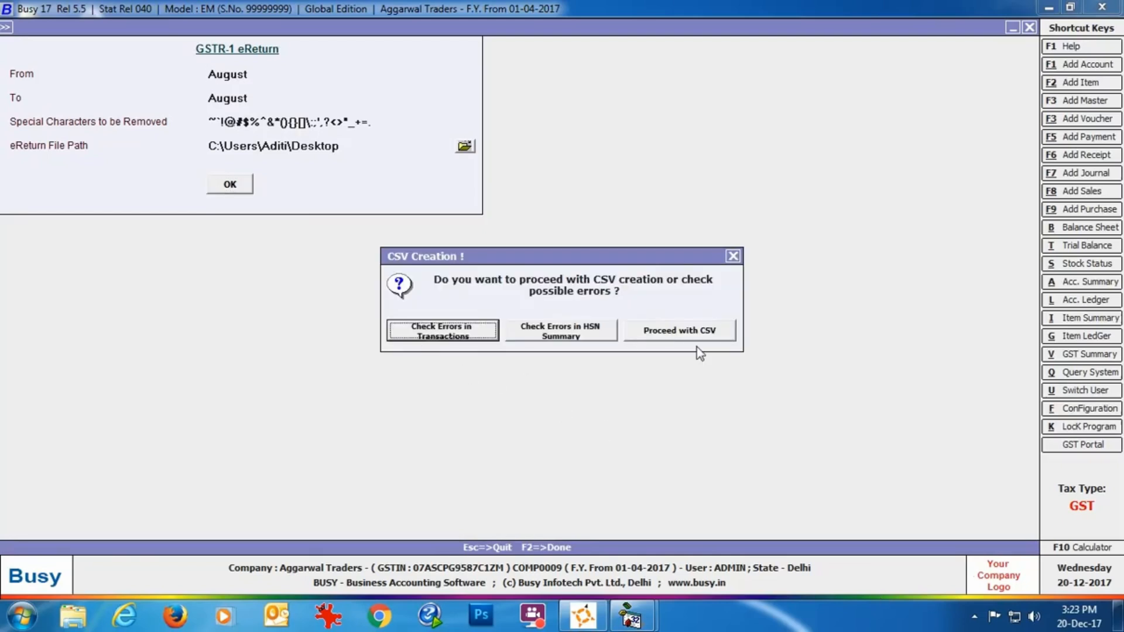
click(690, 332)
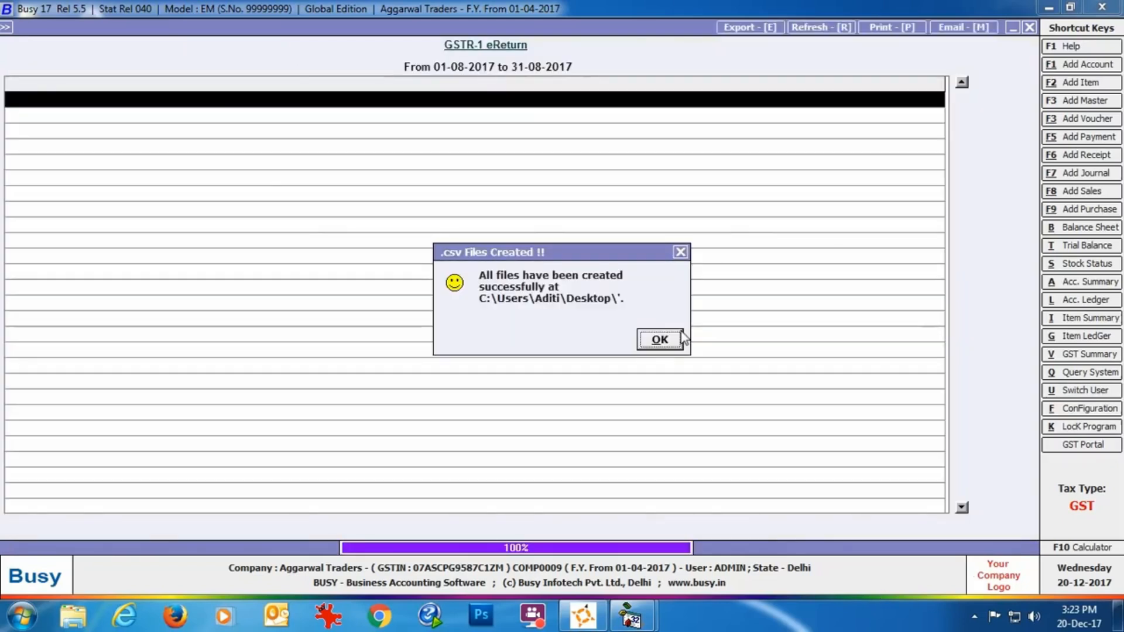
click(657, 340)
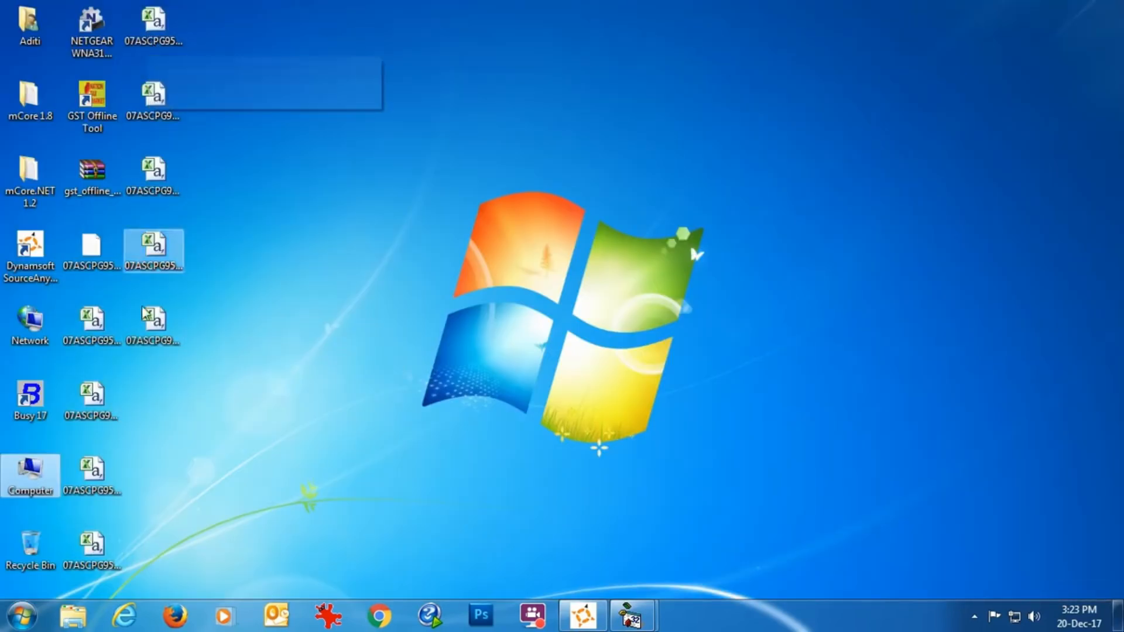
Inspect the generated CSV files on the desktop and switch back to Busy 17
mouse_move(151, 339)
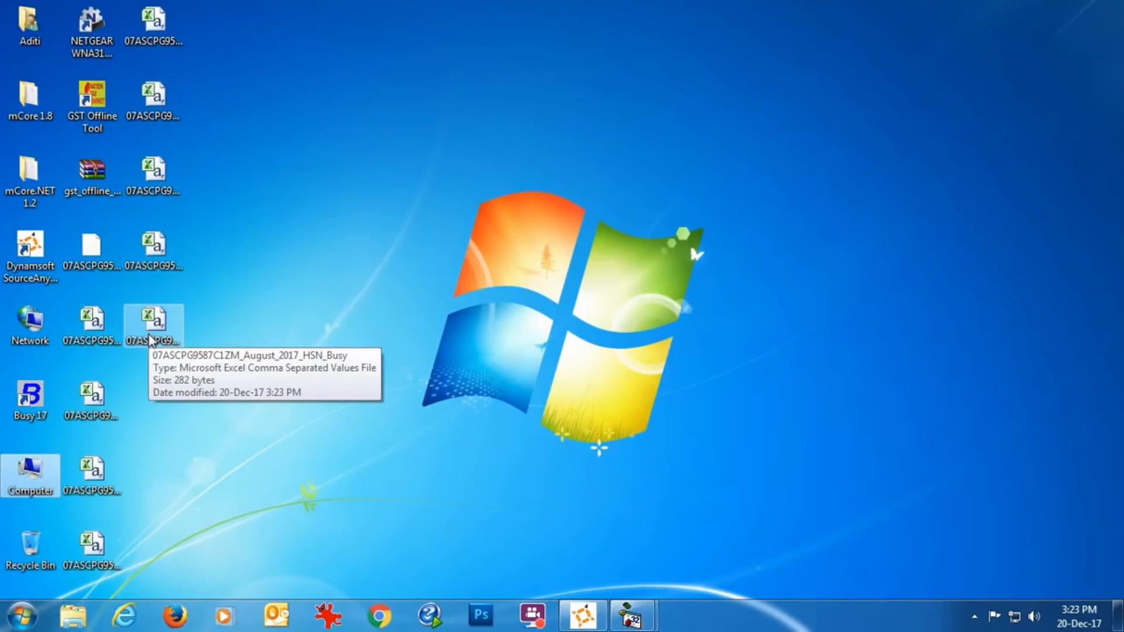
mouse_move(631, 616)
click(698, 558)
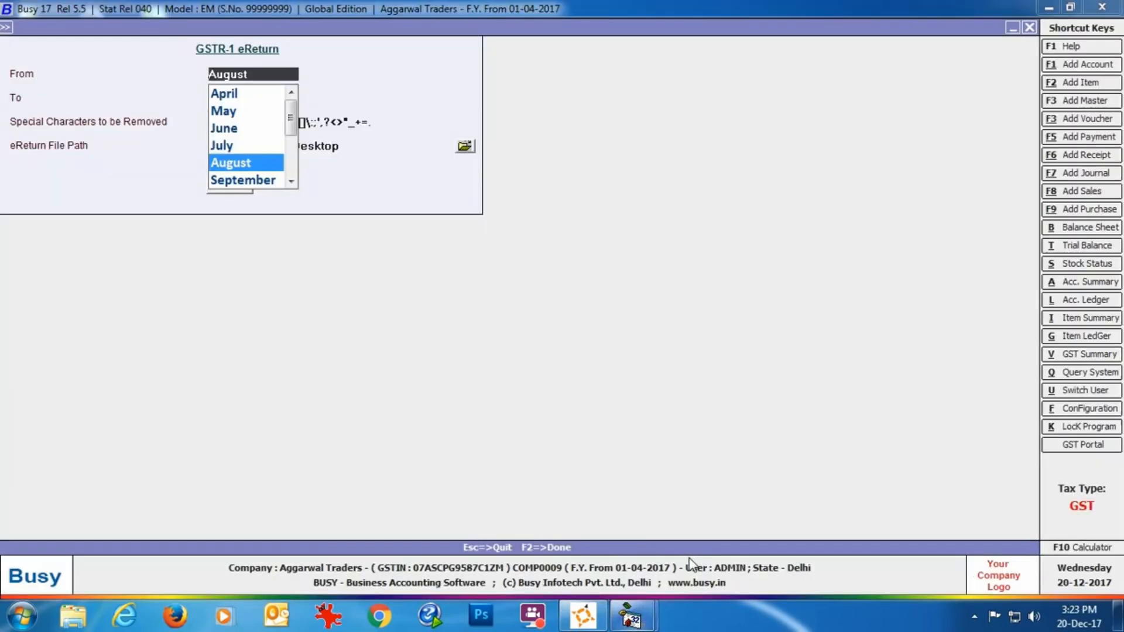
Leave the CSV eReturn form and start a GSTR-1 eReturn as per Govt. Template, continuing despite the long generation time
key(Escape)
key(Escape)
key(Return)
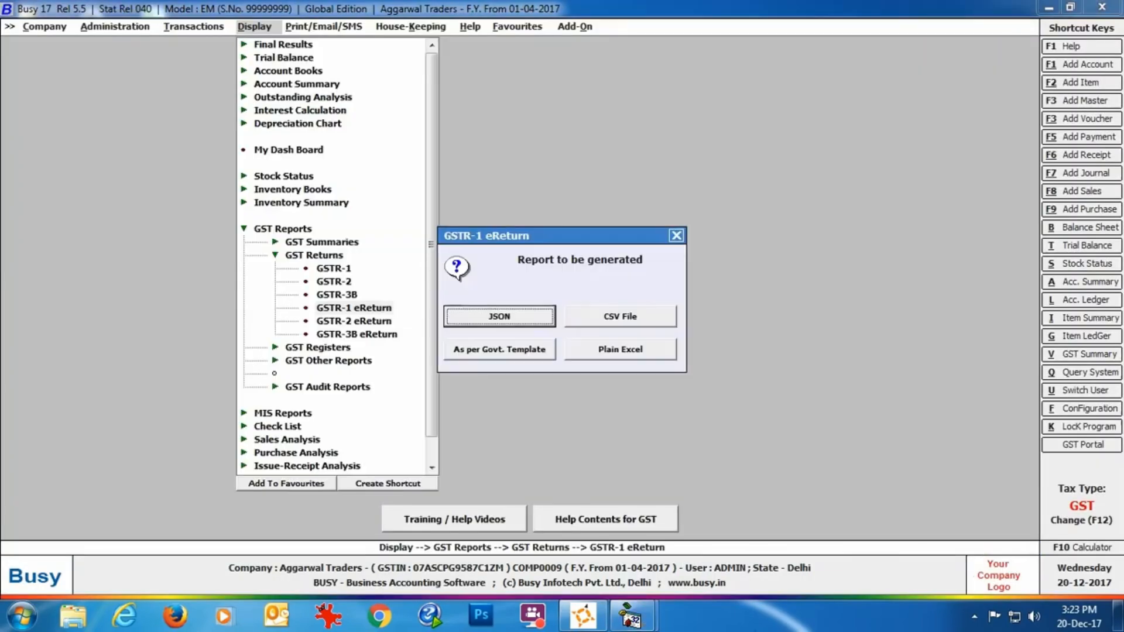
click(538, 353)
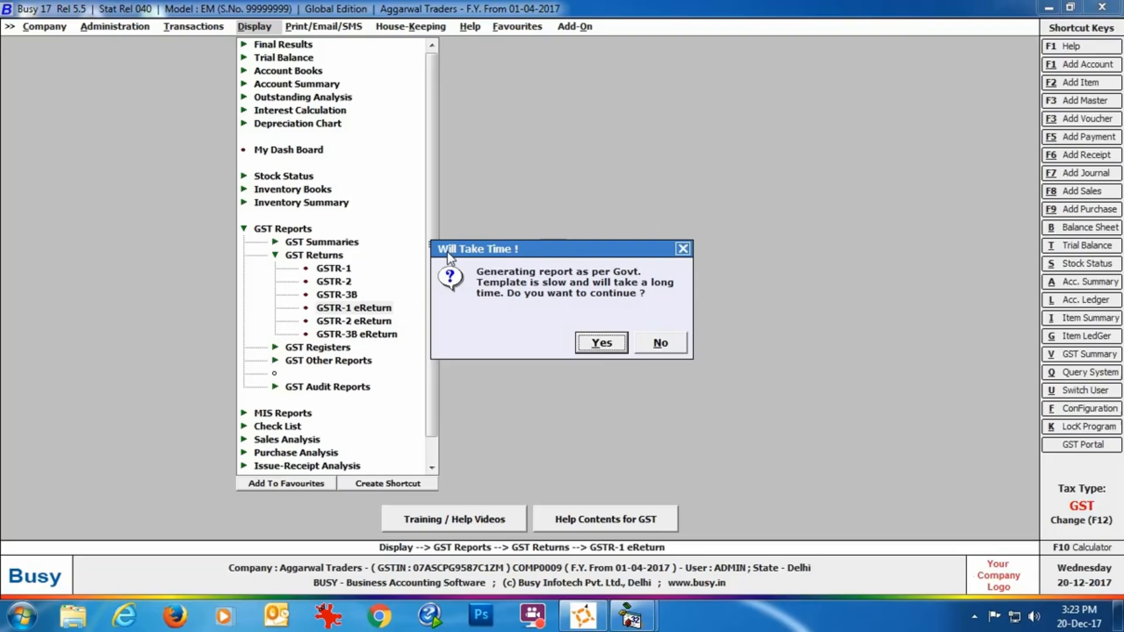
click(607, 349)
Set the Govt. Template eReturn's period from August to August and keep the default special characters to be removed
text(au)
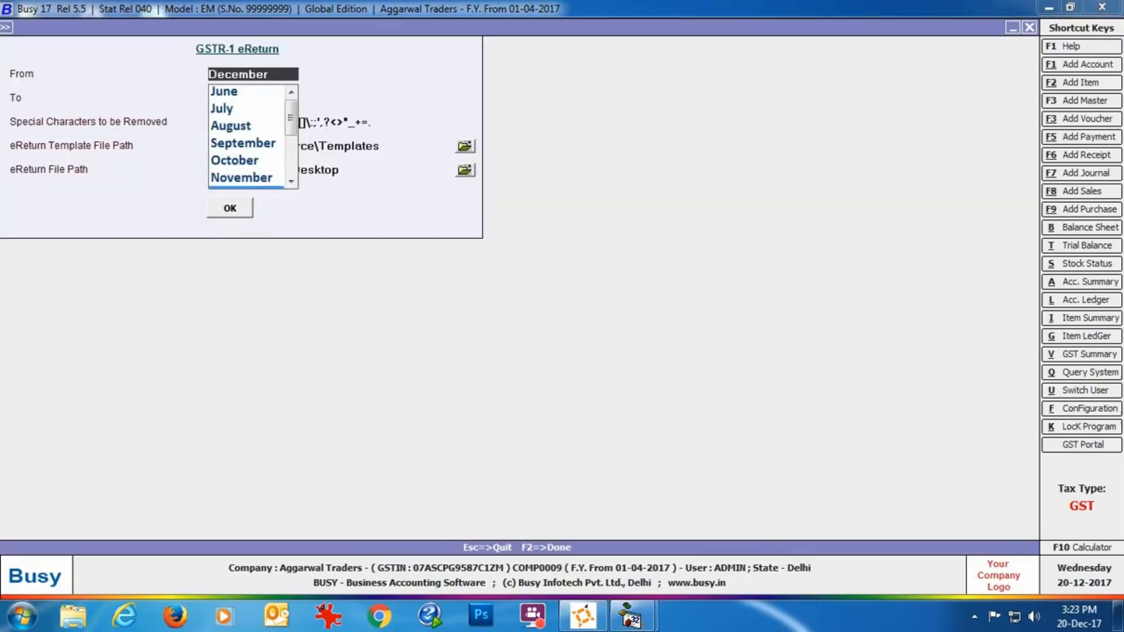
key(Return)
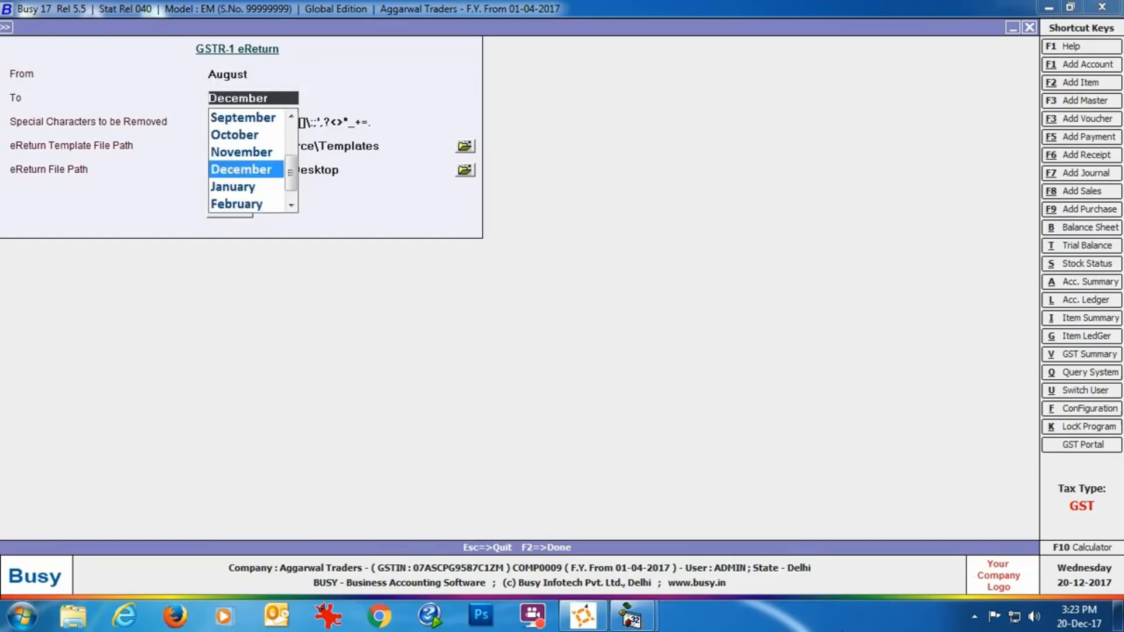
text(aug)
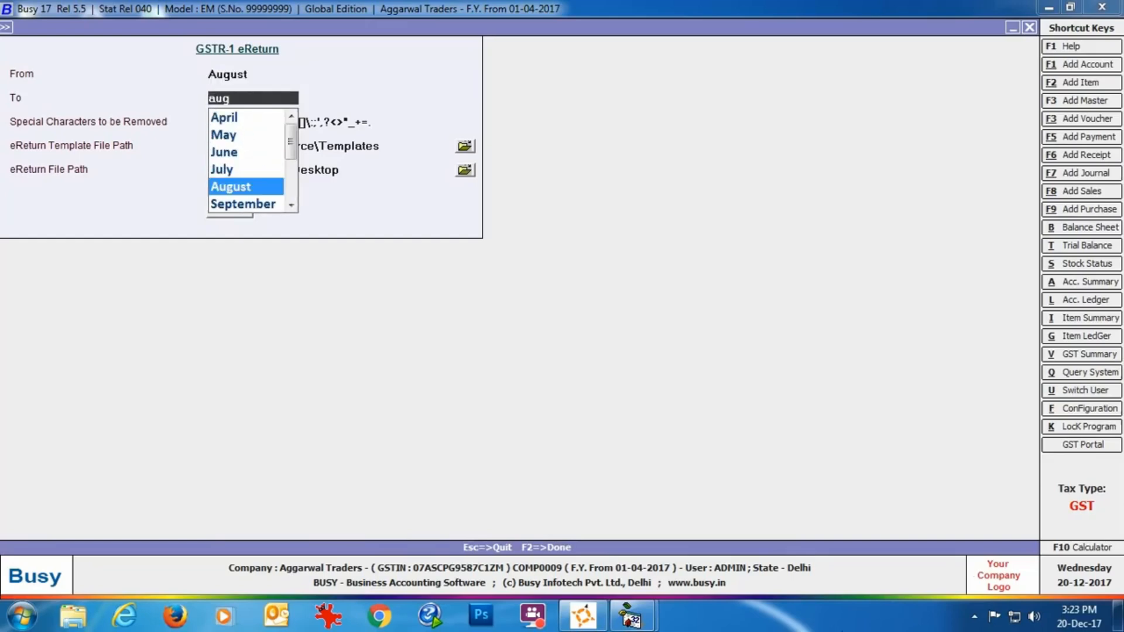
key(Return)
key(Return)
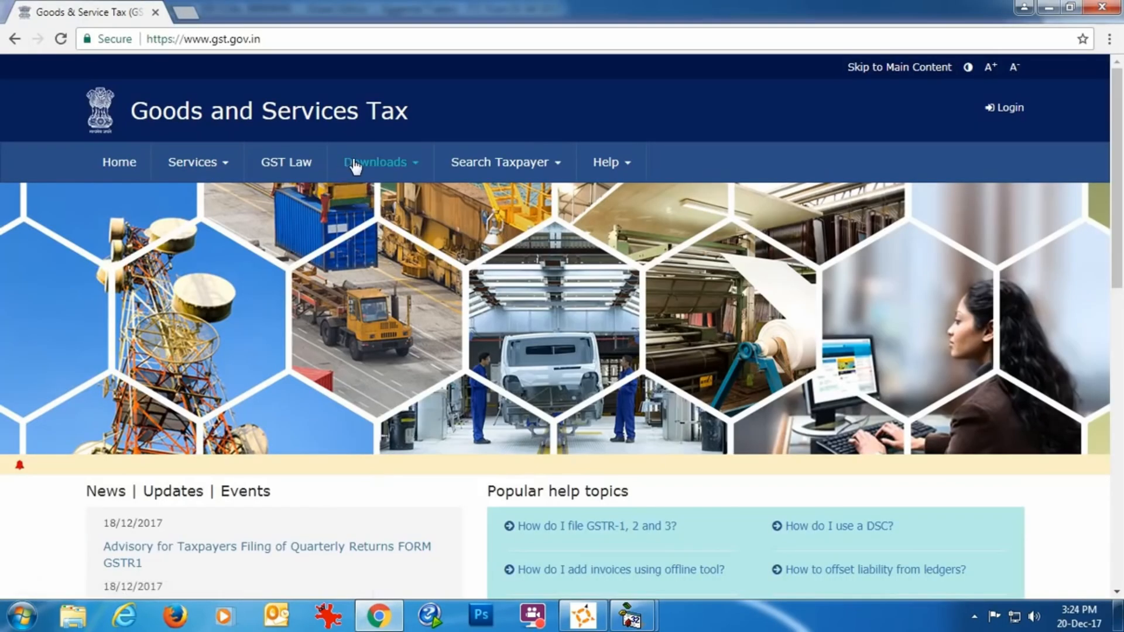
Open the Returns Offline Tool download on the GST portal and extract the GSTR1 Excel workbook from gst_offline_tool.zip into the user's home folder
click(356, 166)
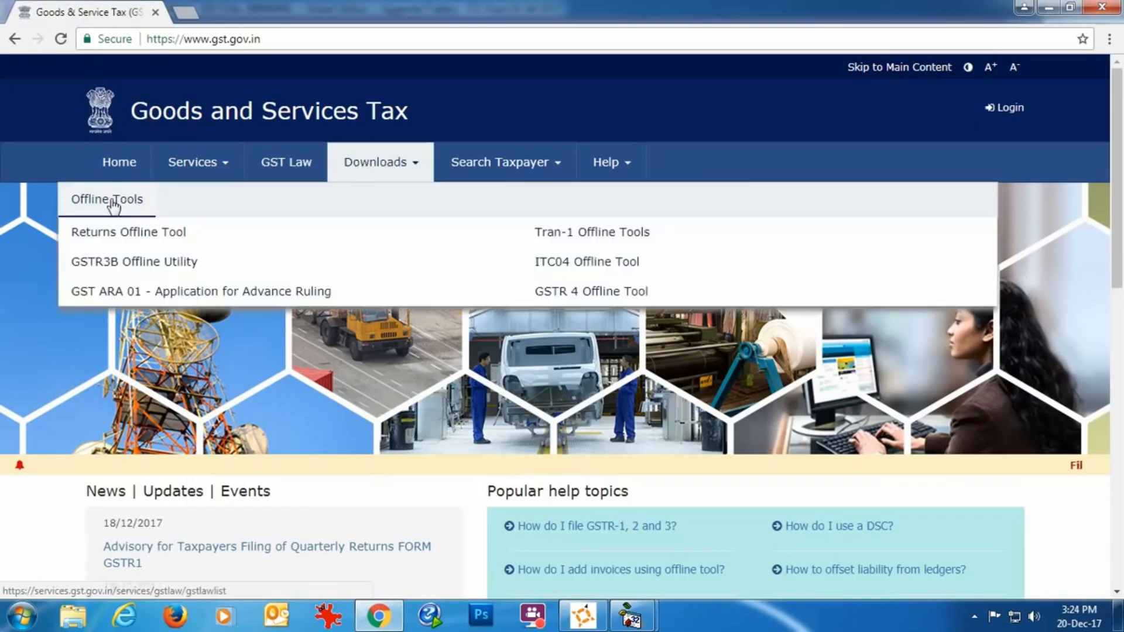
click(118, 234)
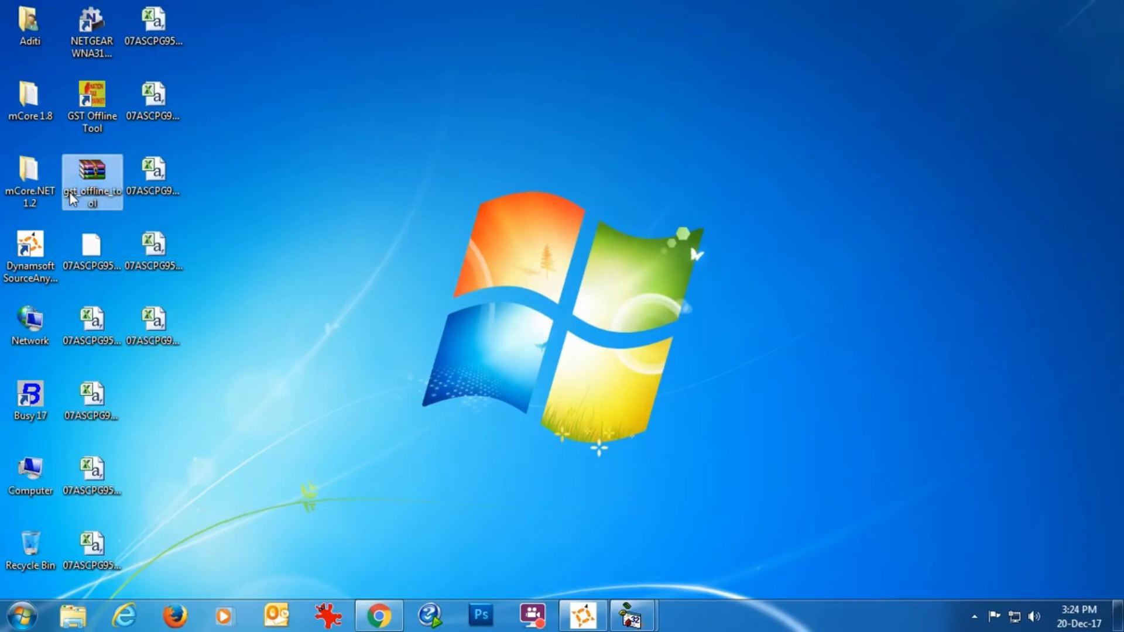
double_click(69, 192)
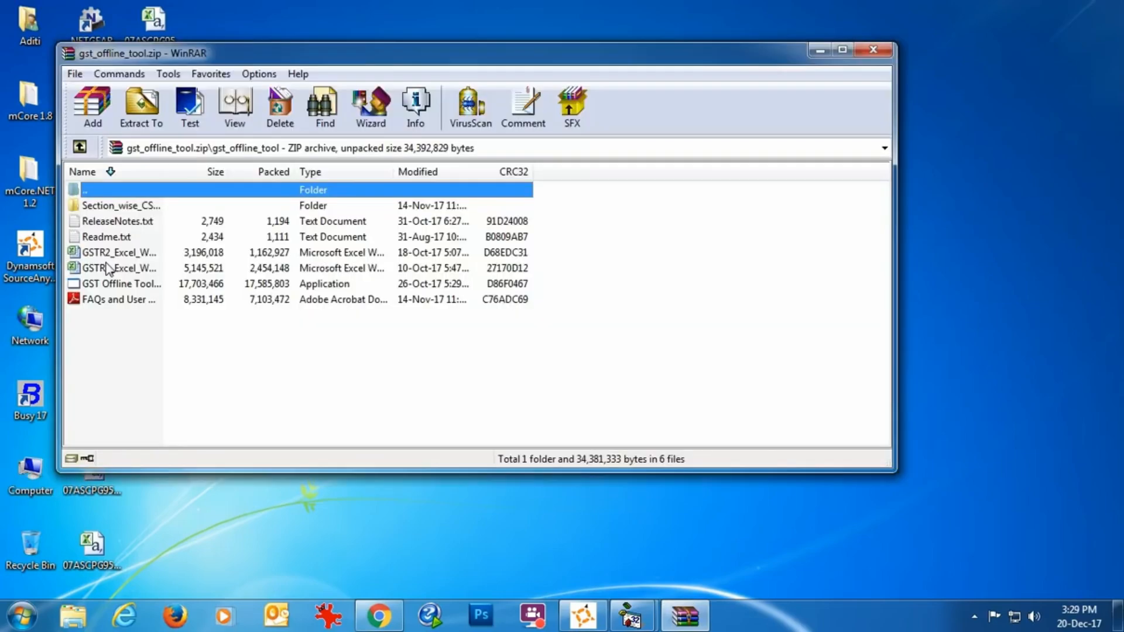
click(107, 270)
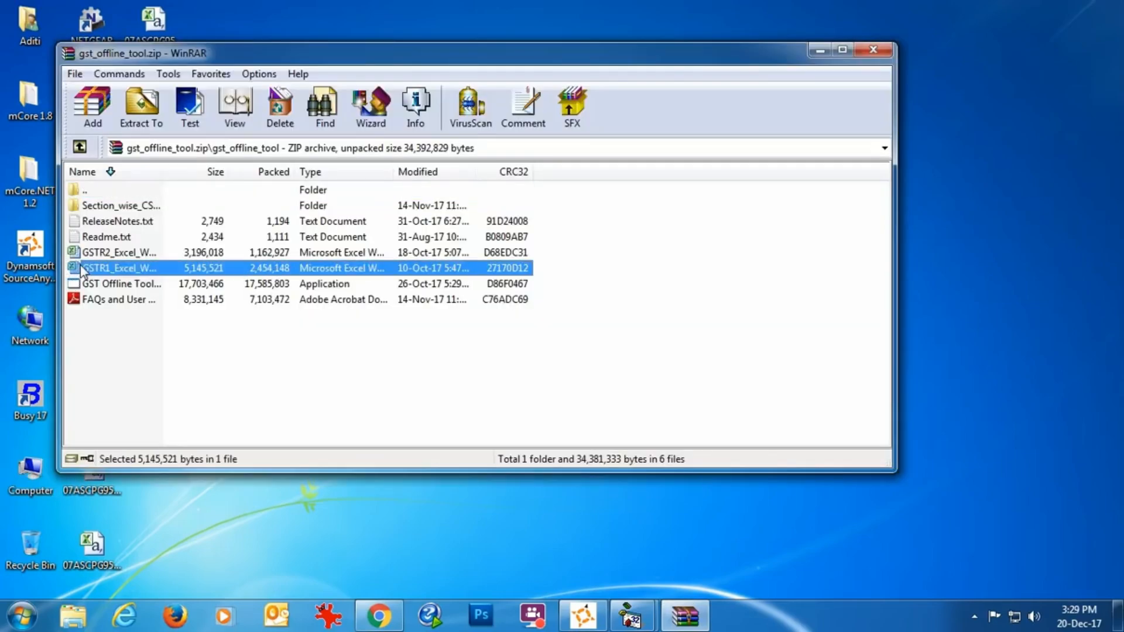
drag(78, 274, 30, 25)
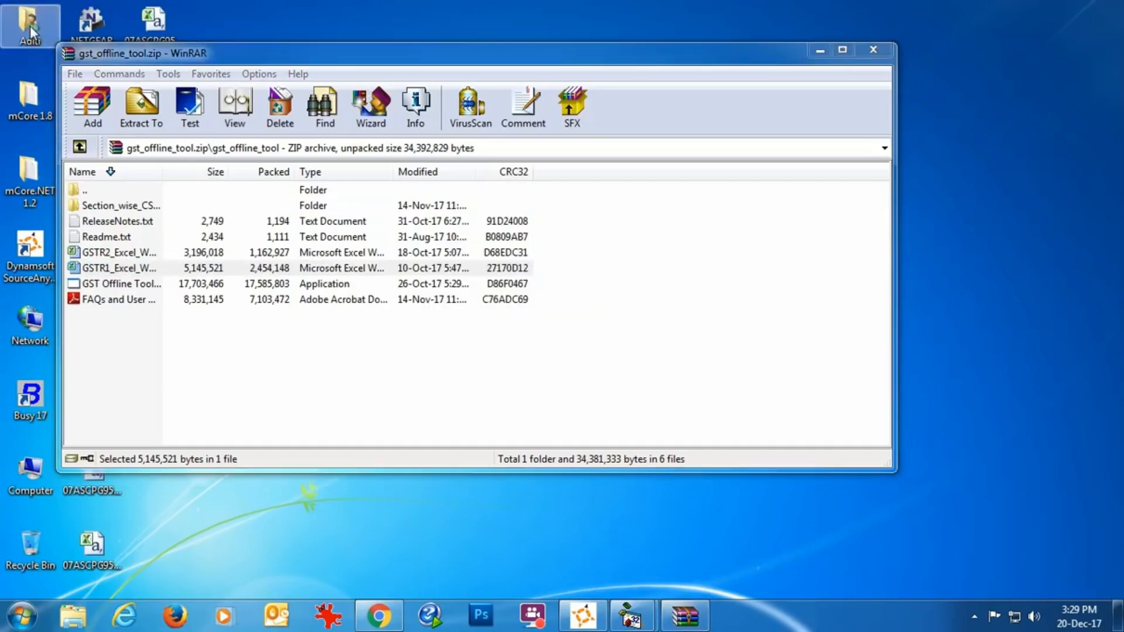
click(873, 50)
Switch to Busy 17, set the eReturn template path to the user's home folder, and create the Govt. Template without checking for errors
click(649, 613)
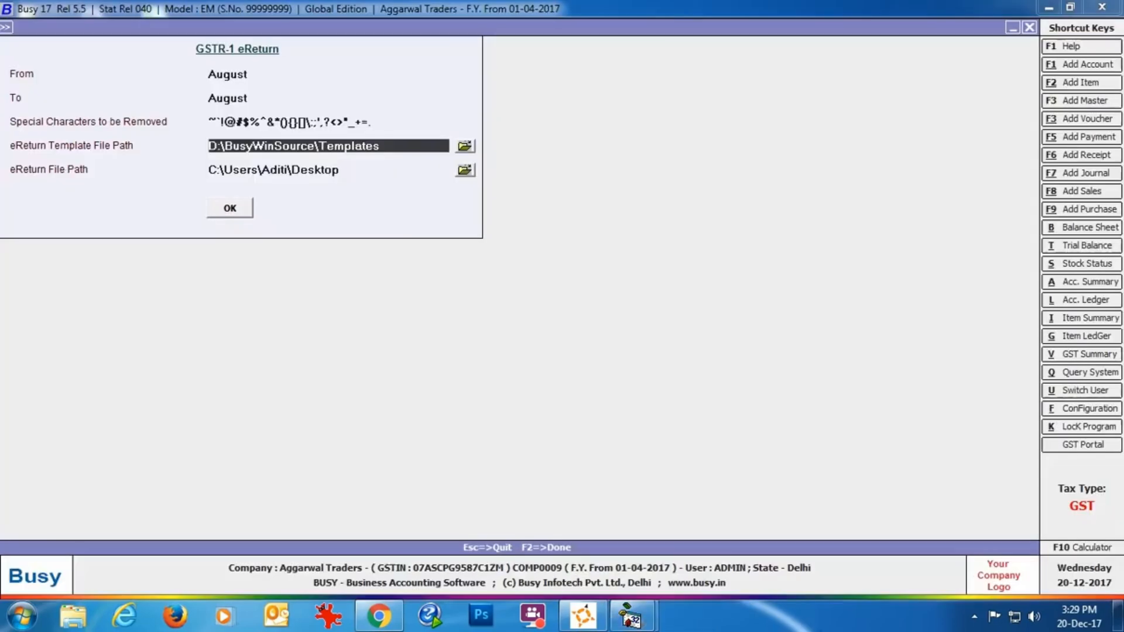
click(465, 146)
click(584, 414)
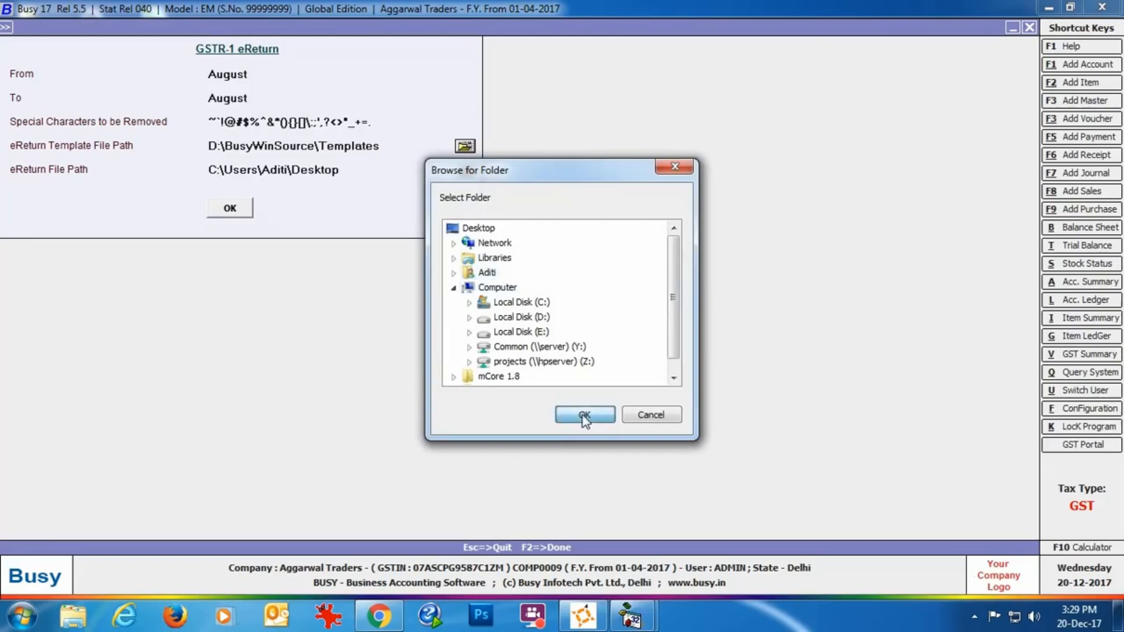
click(241, 212)
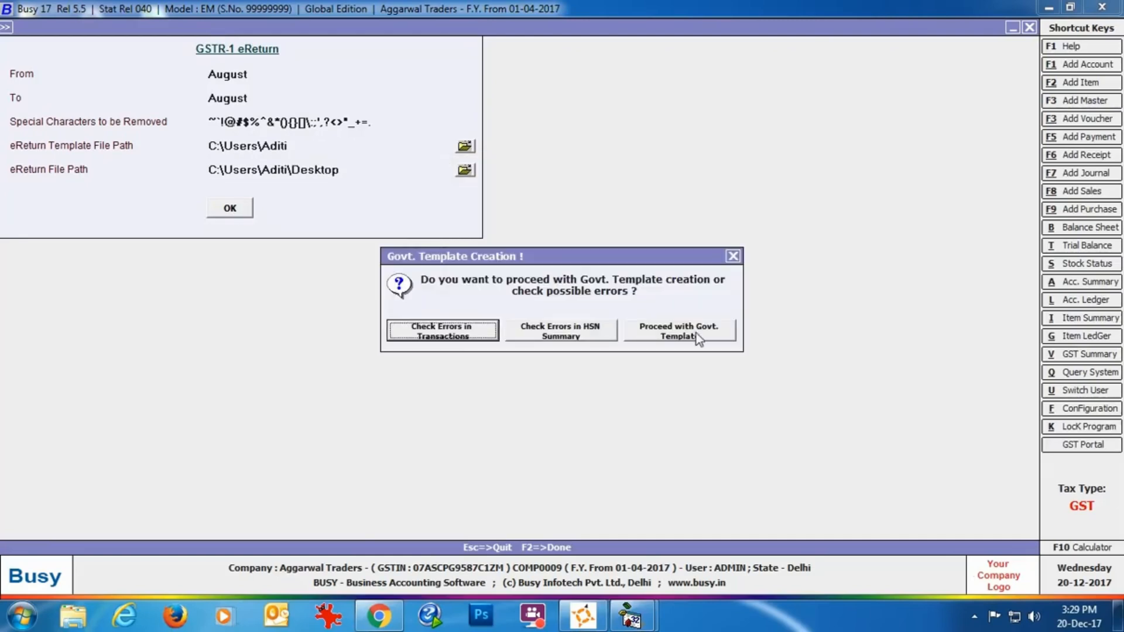
click(679, 331)
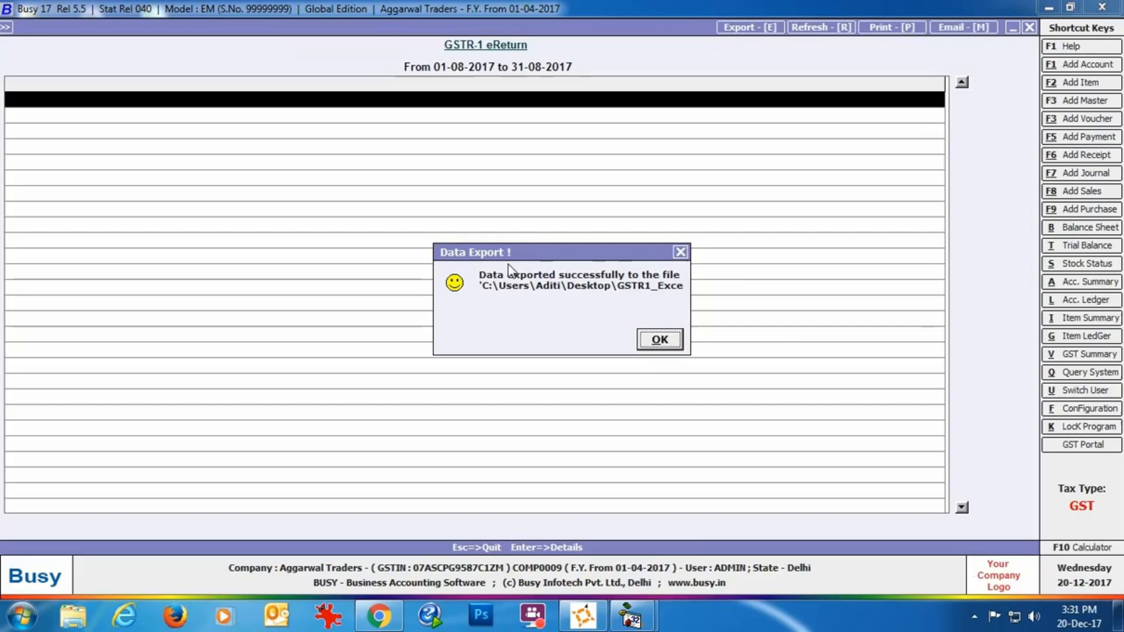
click(657, 340)
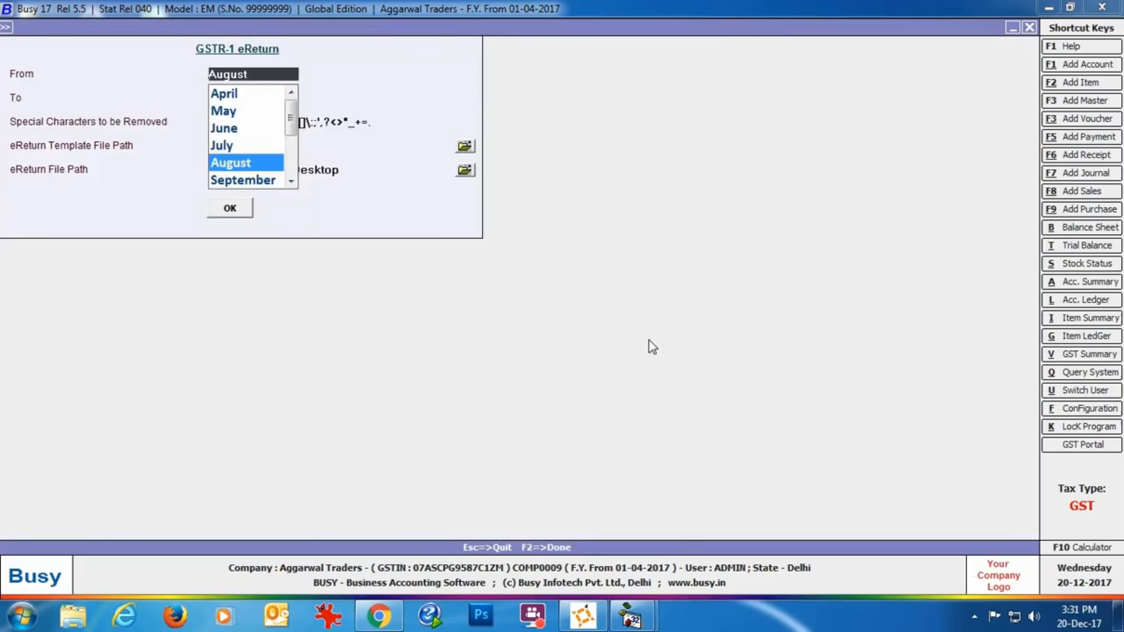
Locate the generated GSTR1 workbook on the desktop, and view the Plain Excel eReturn option in Busy 17 without continuing with it
click(1118, 615)
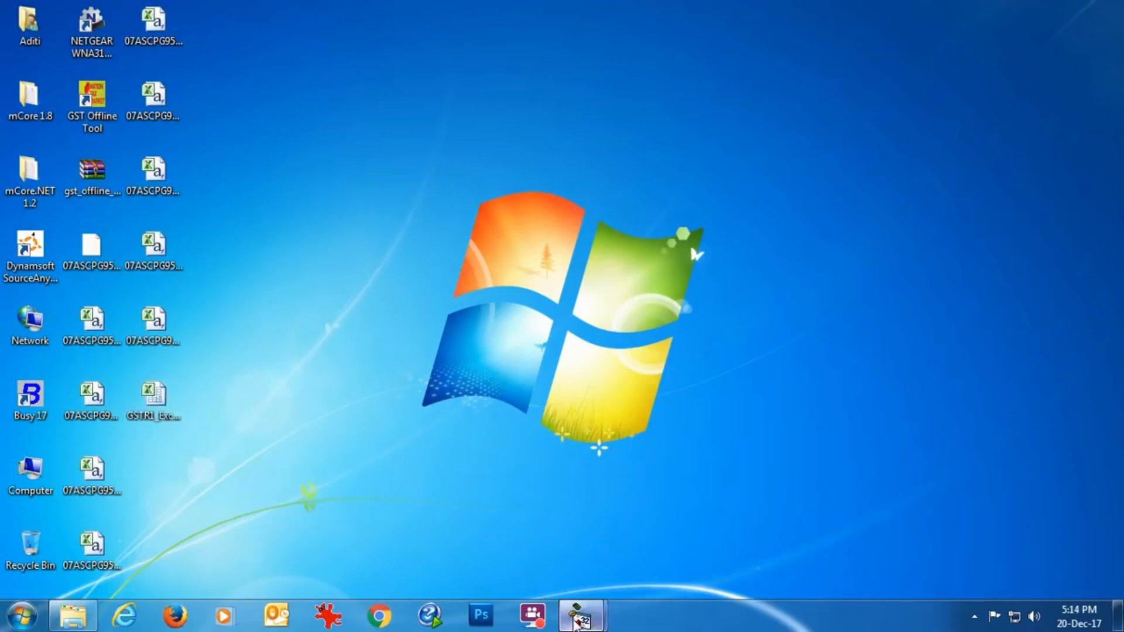
click(580, 618)
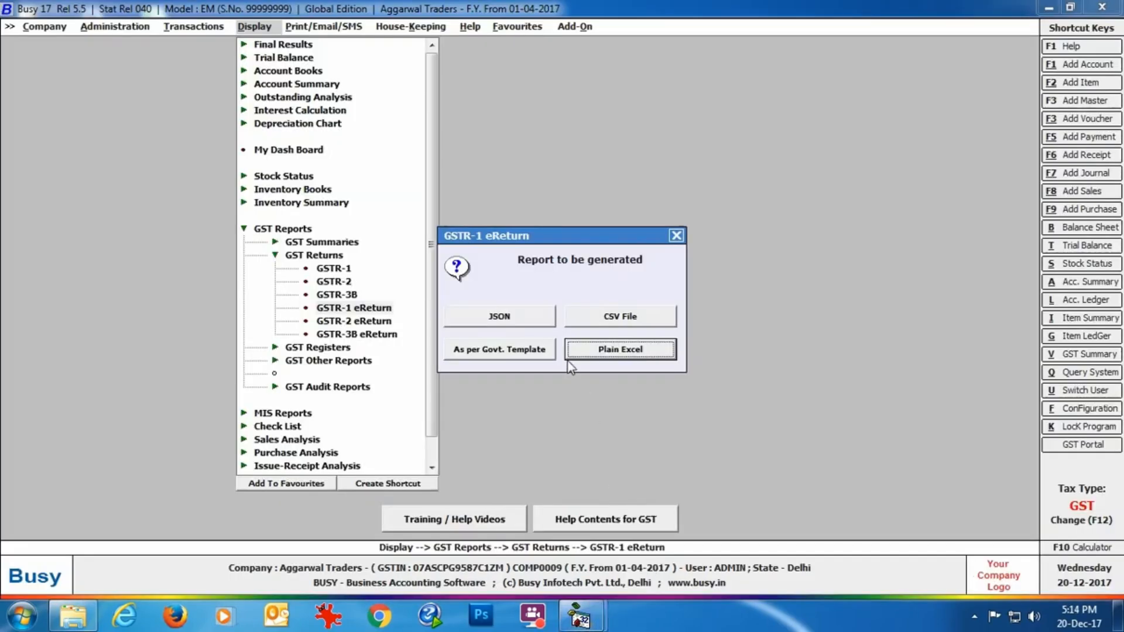
click(620, 350)
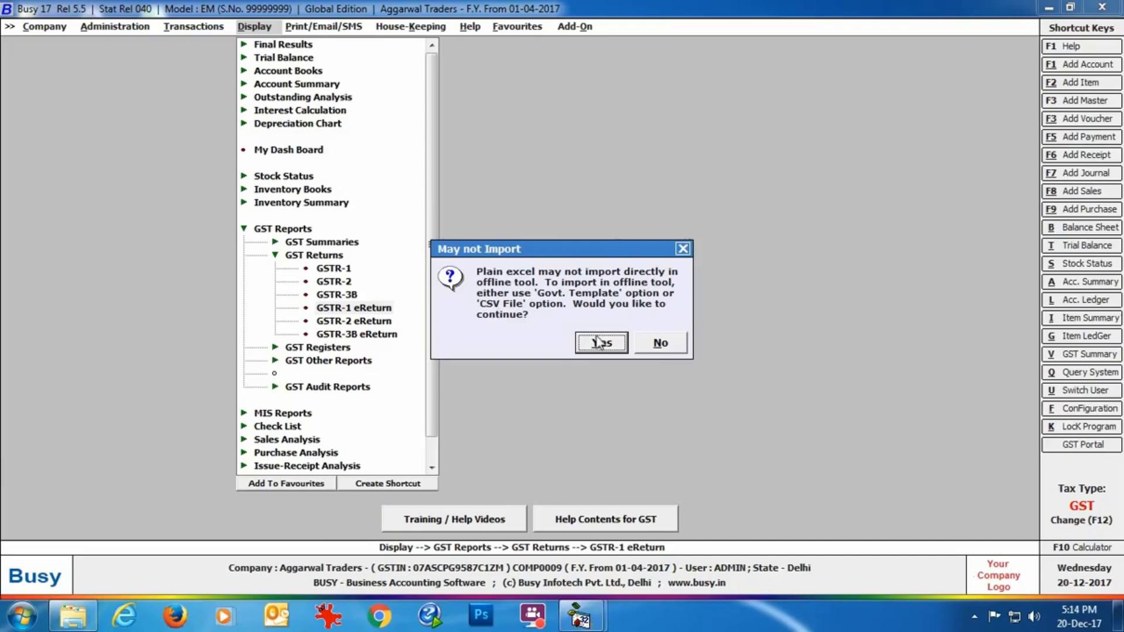
click(658, 343)
Open the GST Offline Tool from the desktop and start a new upload of invoice and other data for the return
click(1120, 622)
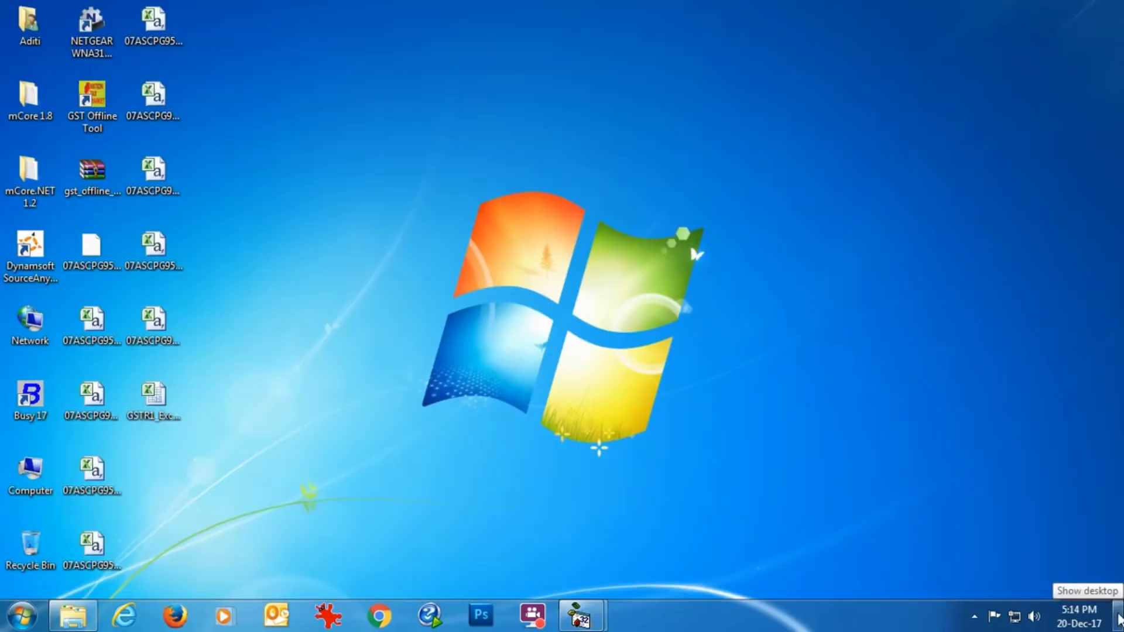
double_click(92, 107)
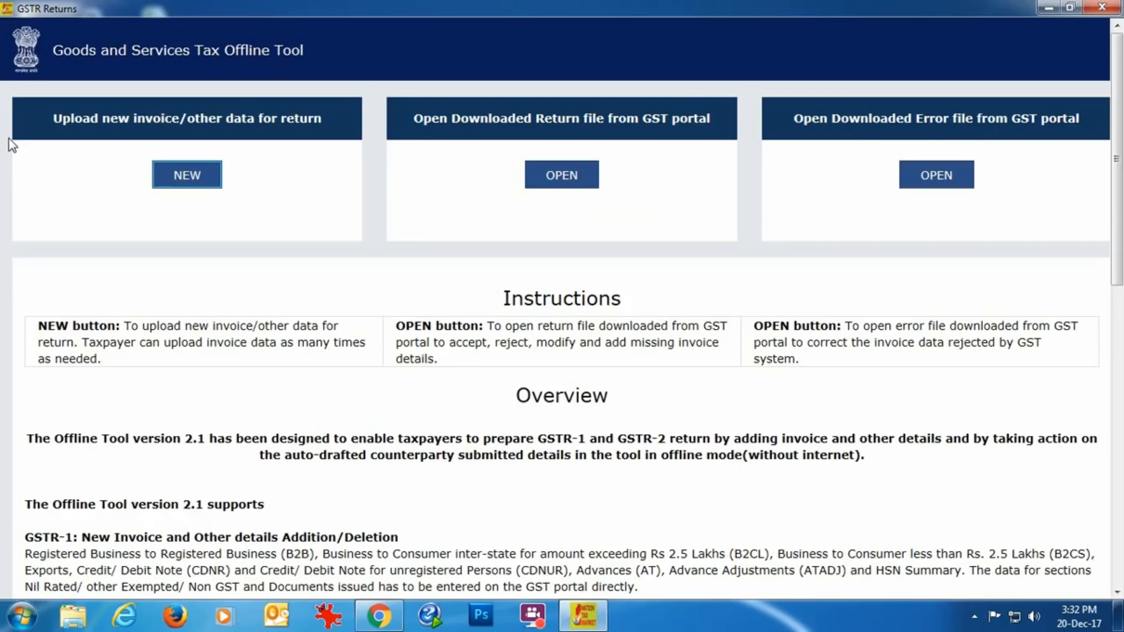
click(188, 177)
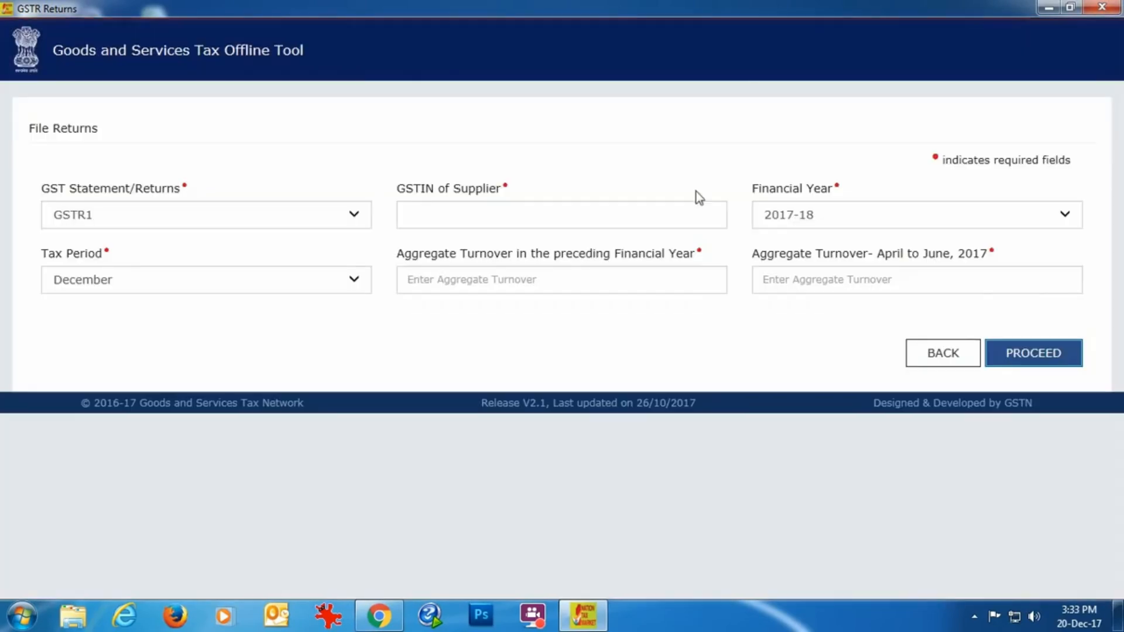
Enter the supplier's GSTIN for the GSTR1 return and set the tax period to August
click(421, 216)
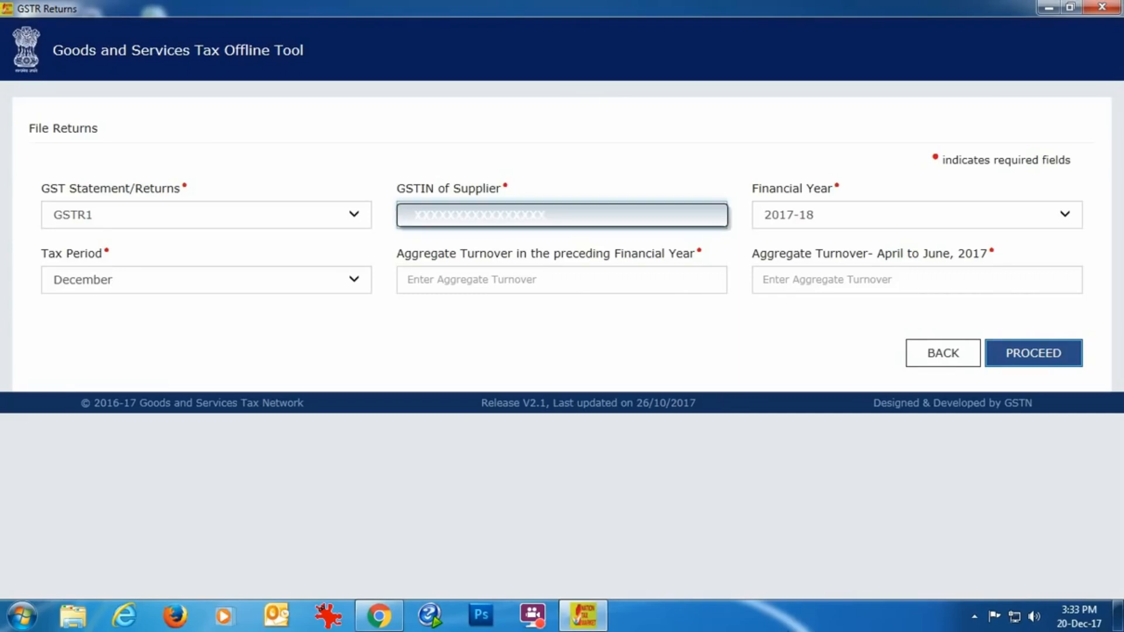
click(344, 288)
click(104, 315)
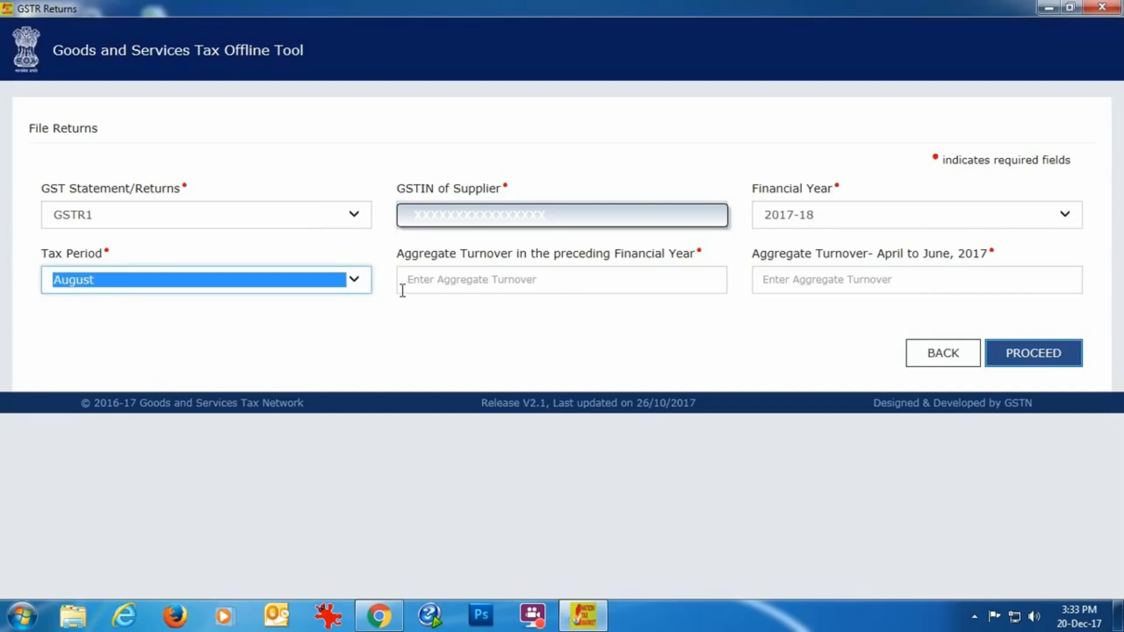
Enter 150000 as the preceding financial year's aggregate turnover and 50000 for April to June 2017, and proceed to the return
click(477, 282)
text(1,50,00)
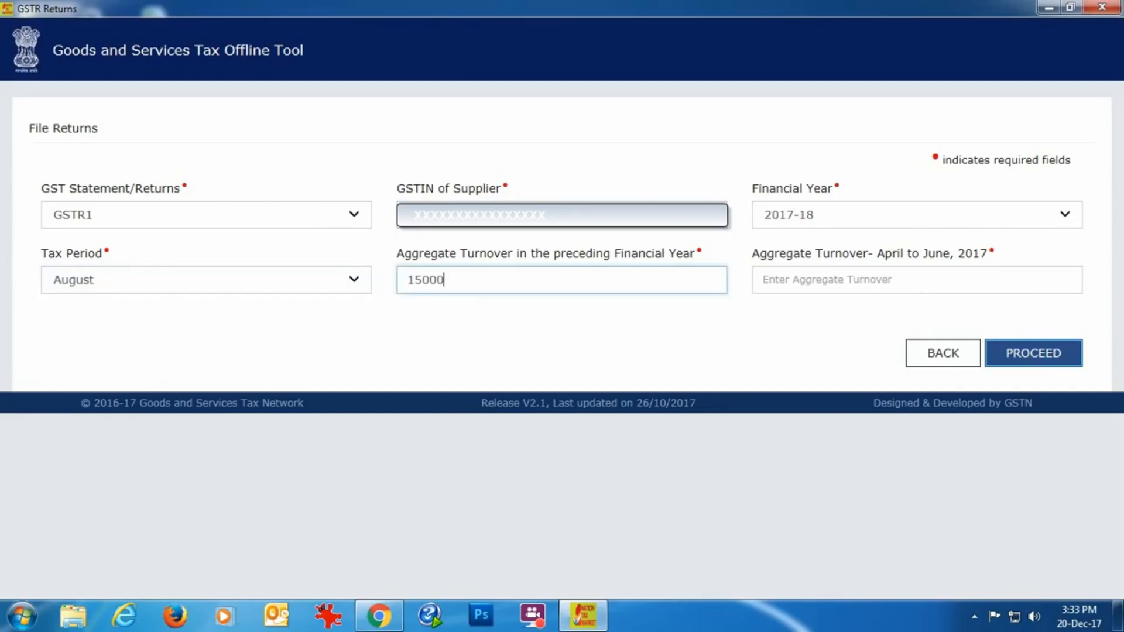
text(0)
click(919, 283)
text(50000)
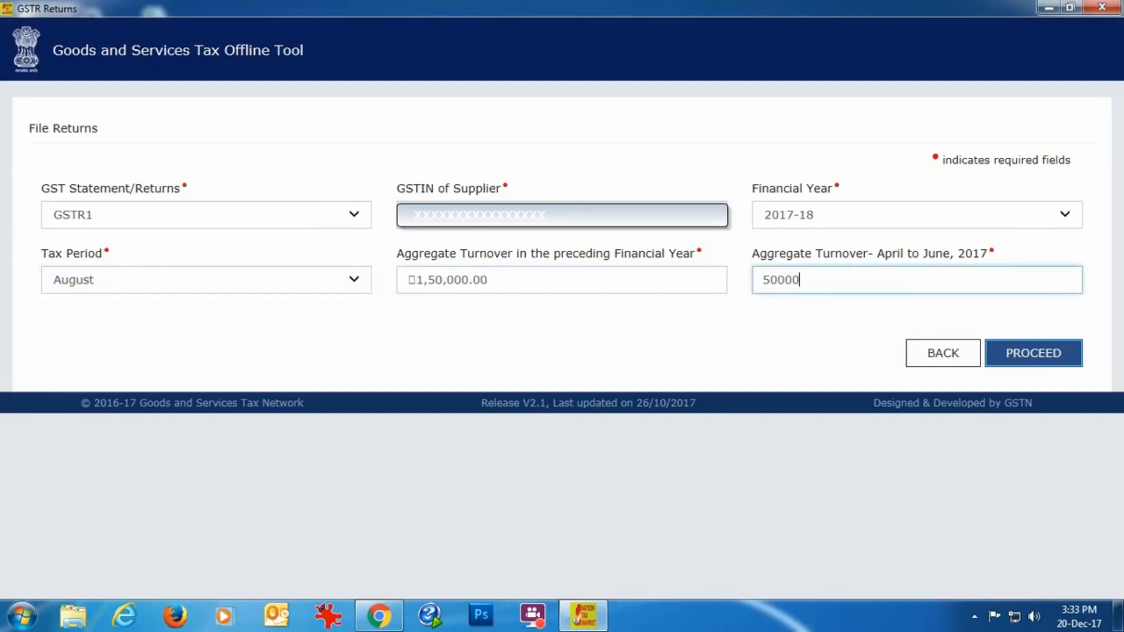
click(1031, 354)
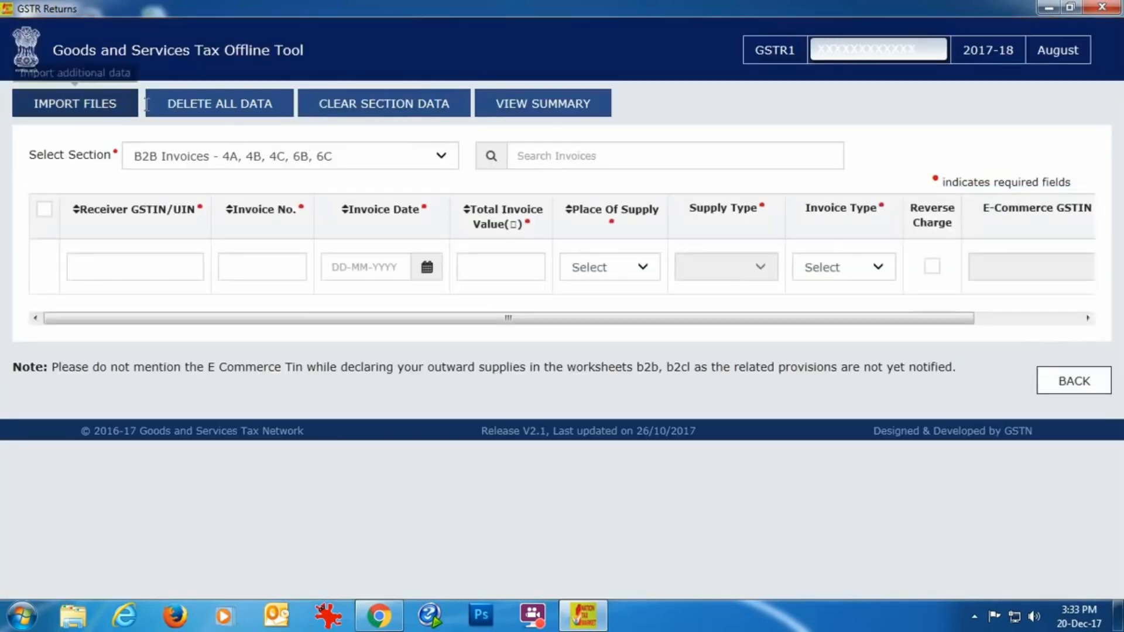
Import all sections in one go from GSTR1_Excel_Workbook_Template-V1.3 on the desktop and save the imported data
click(71, 111)
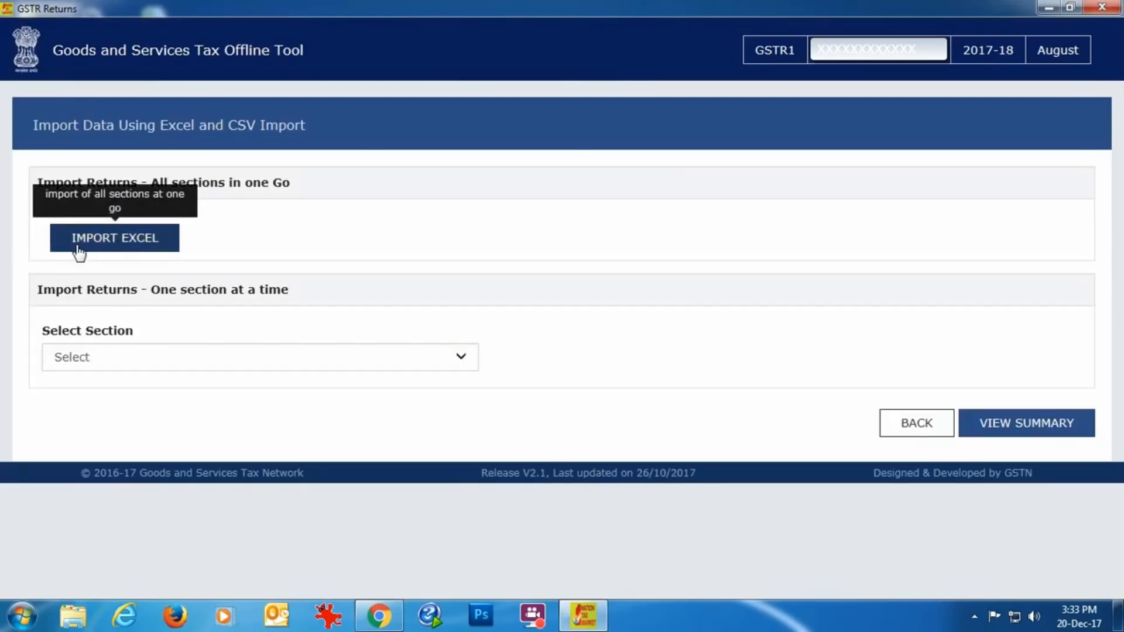
click(170, 252)
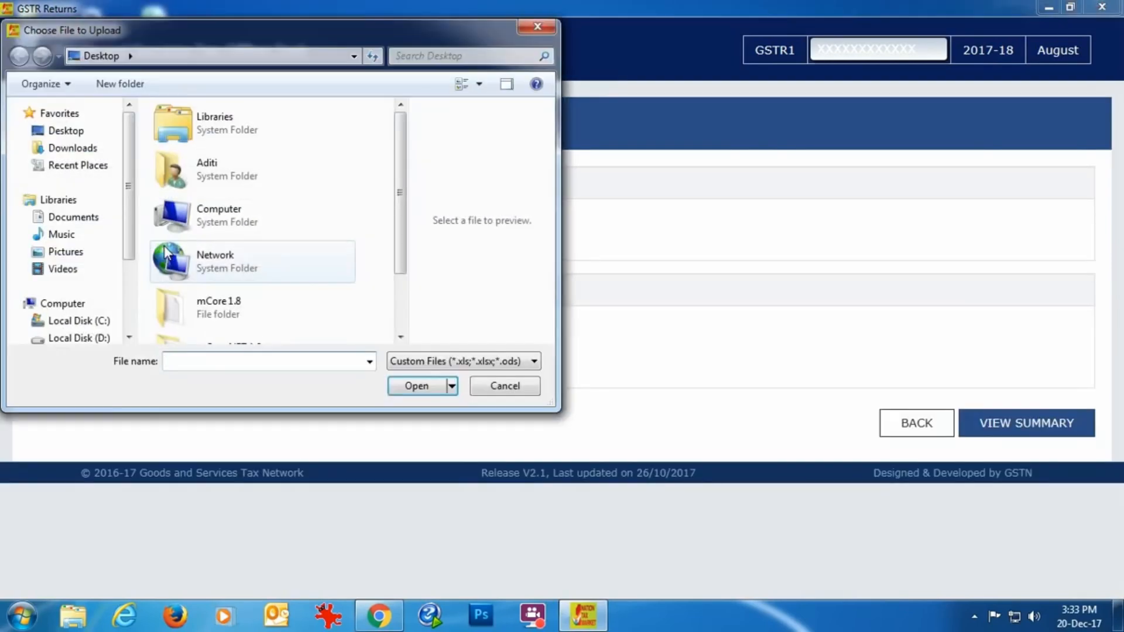
drag(402, 171, 398, 252)
click(268, 315)
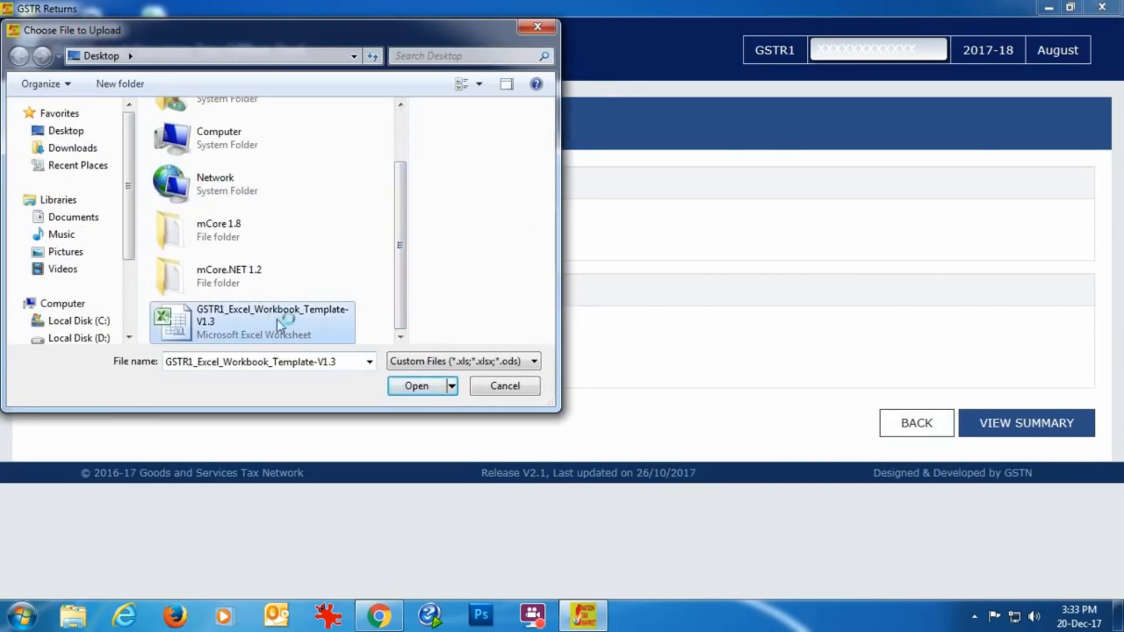
click(400, 388)
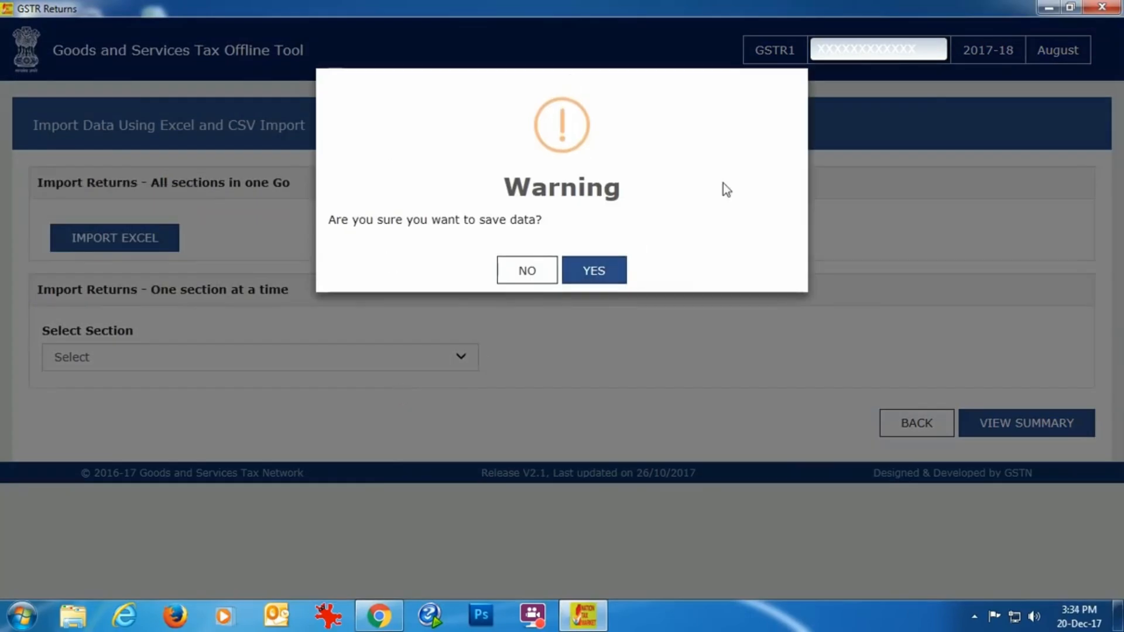
click(608, 272)
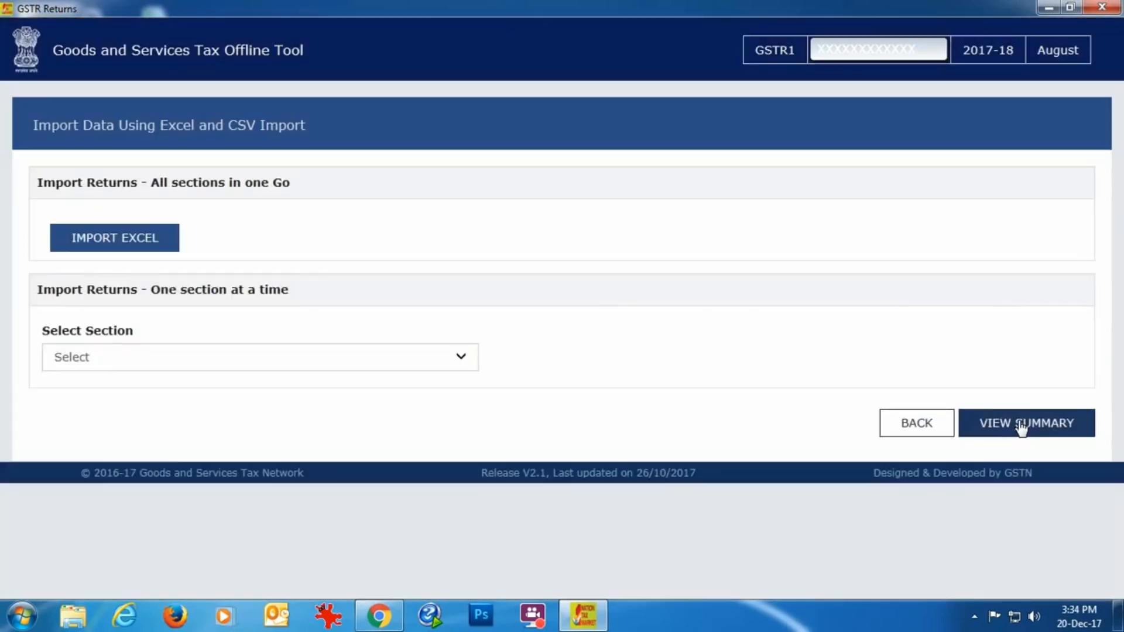
View the return summary, generate the JSON file for the GST portal, and save it to the desktop under its default name
click(1017, 421)
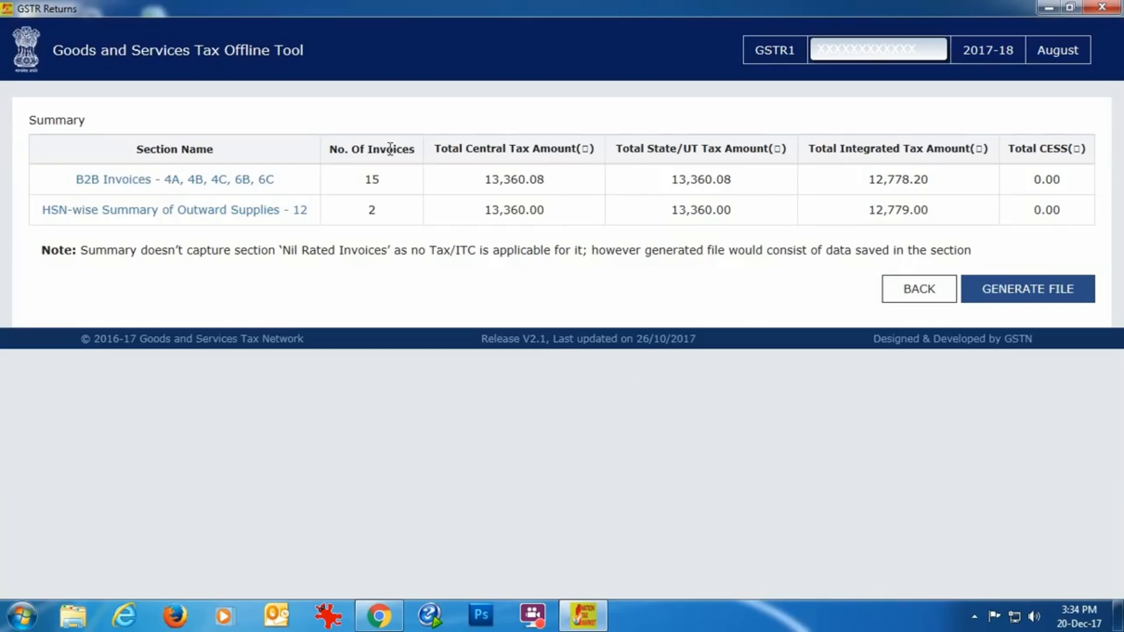
click(998, 299)
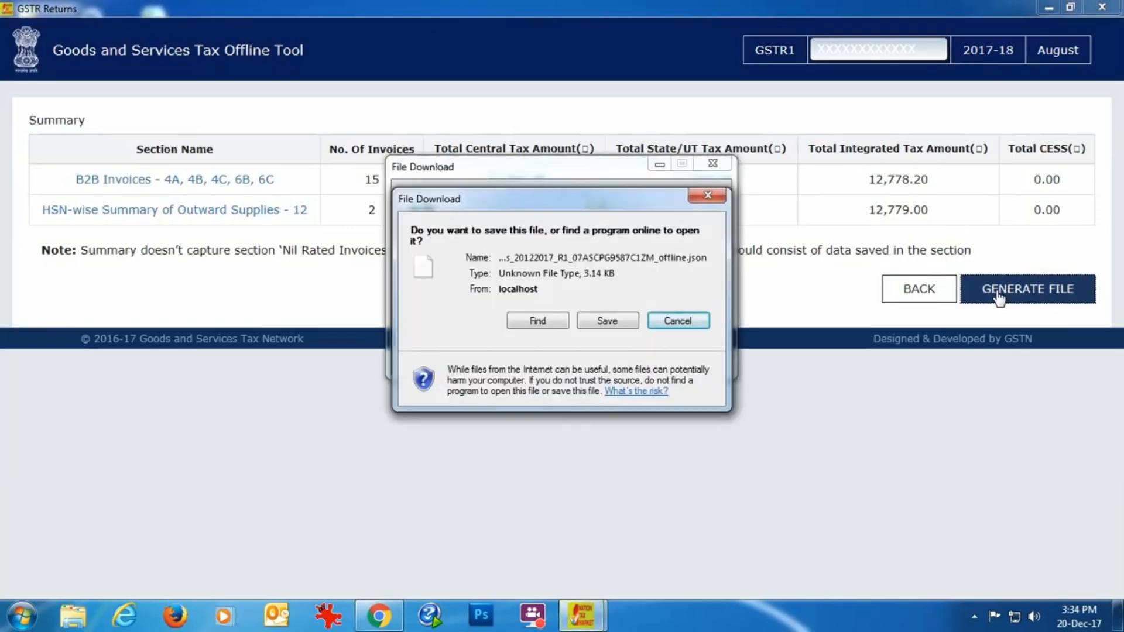
click(623, 322)
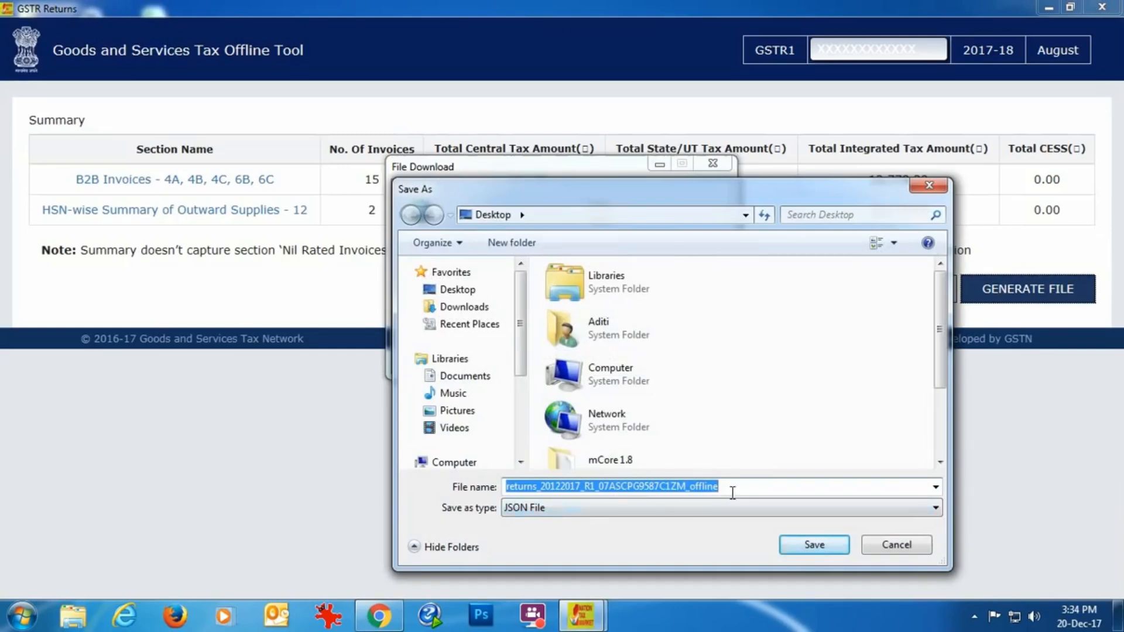
click(808, 547)
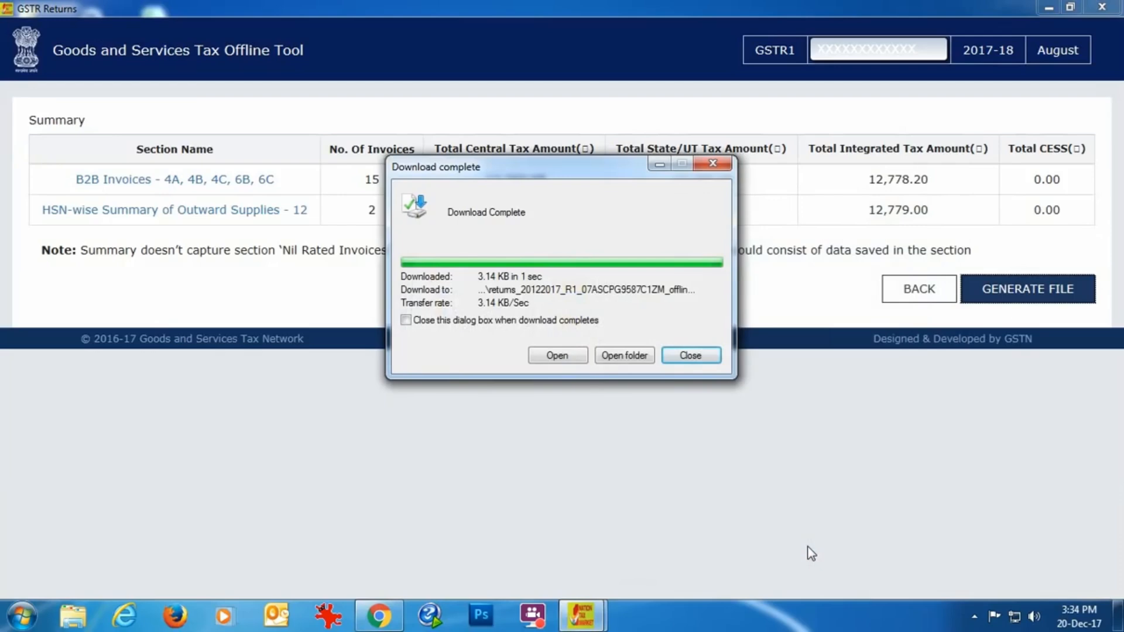
Dismiss the completed download and check the desktop for the saved returns JSON file before returning to the offline tool
click(697, 356)
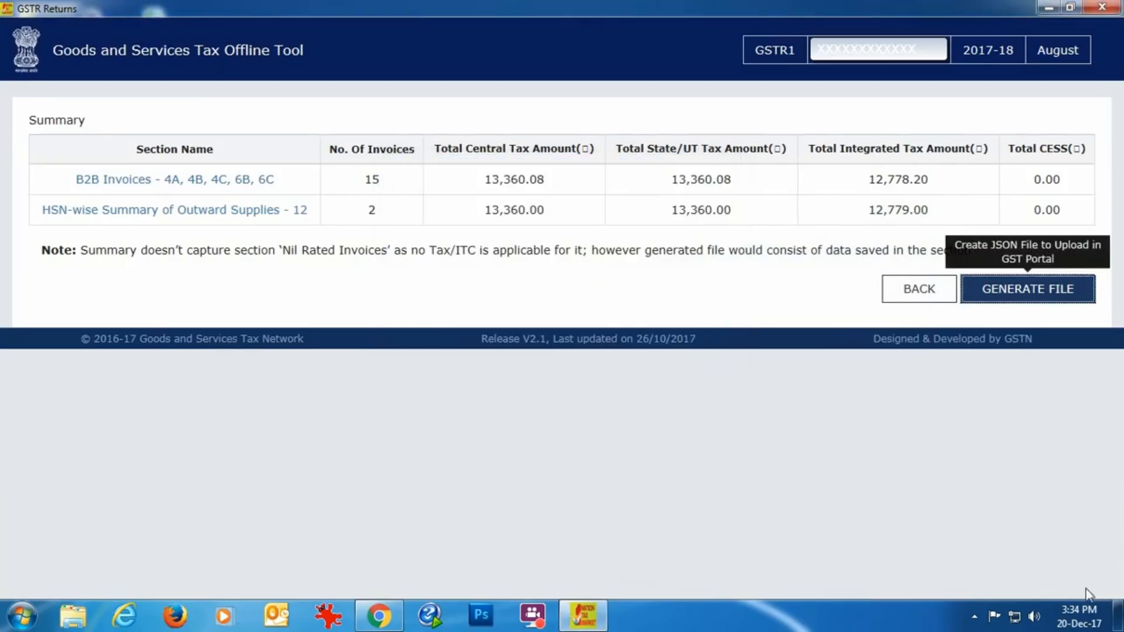
click(1117, 622)
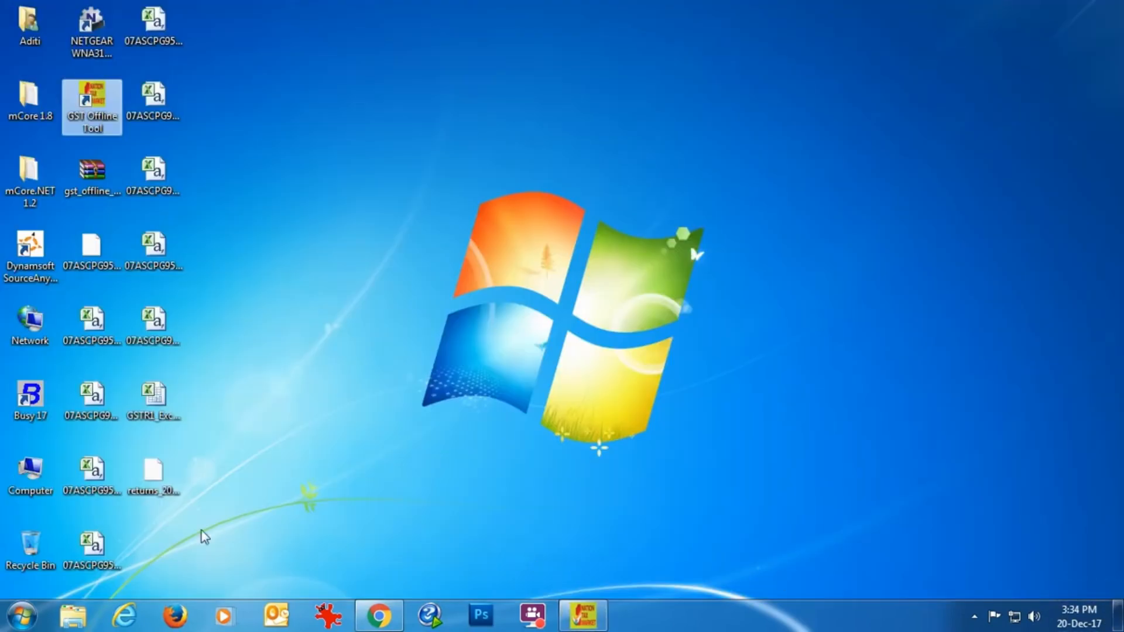
click(579, 616)
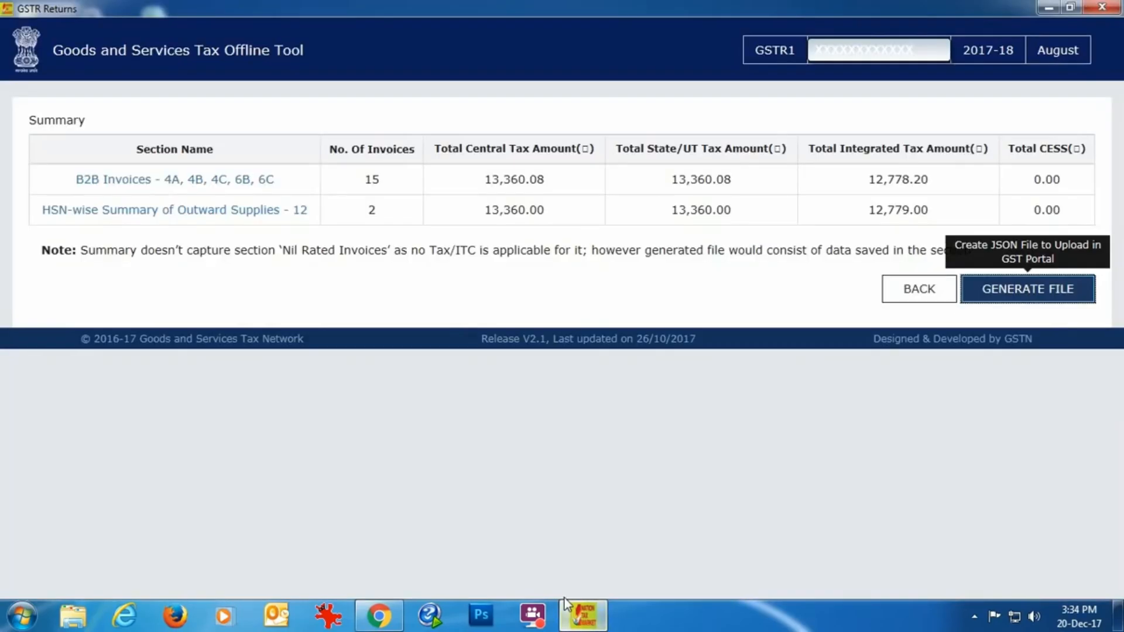
Go back from the summary to the GSTR1 invoice sections and delete all imported return data
click(920, 290)
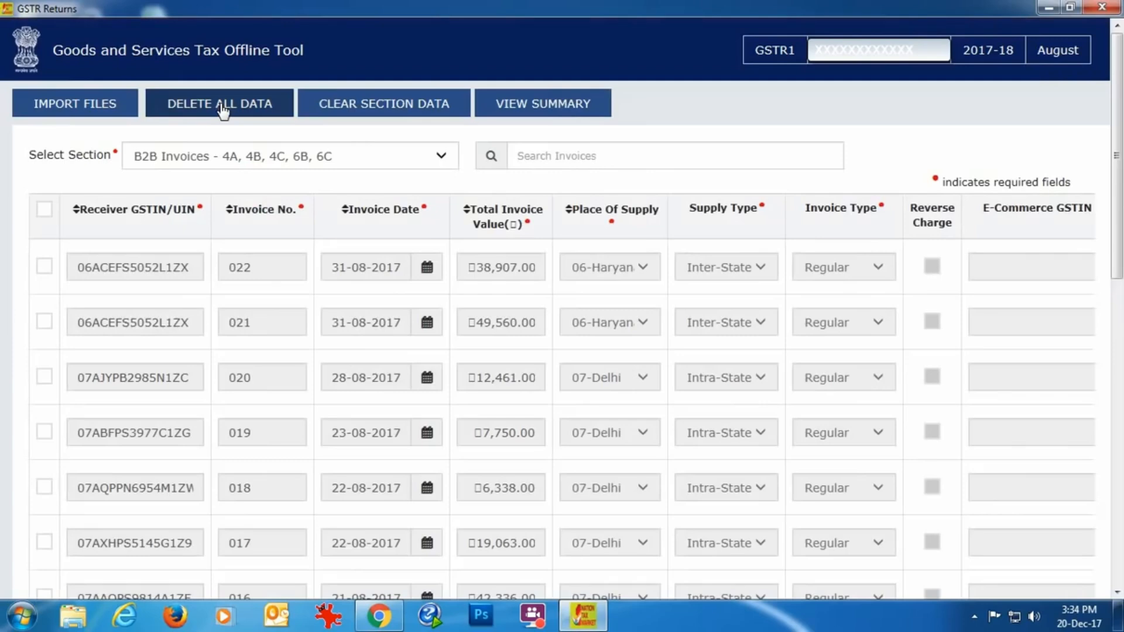
click(221, 107)
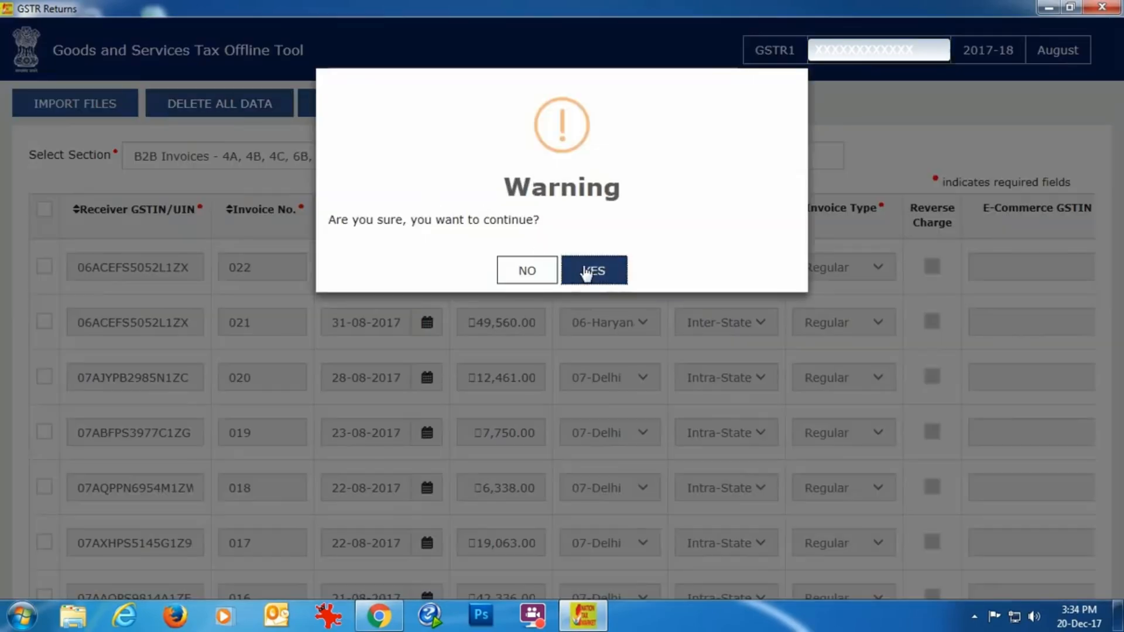
click(585, 273)
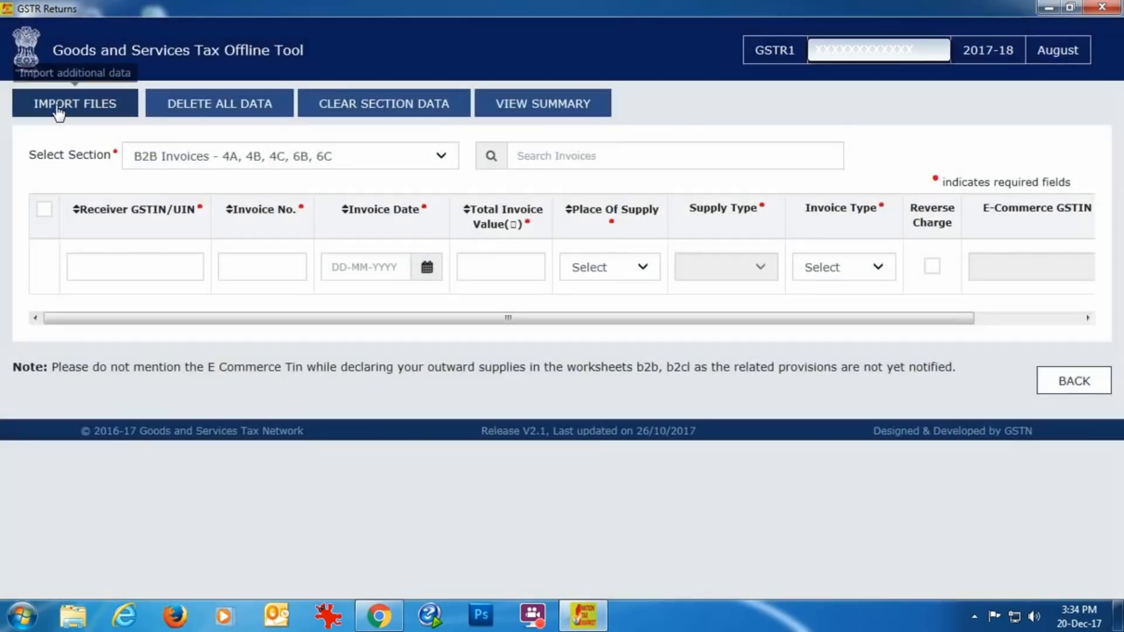
Import the August 2017 B2B_Busy CSV file from the desktop into the B2B Invoices - 4A, 4B, 4C, 6B, 6C section and save the data
click(59, 109)
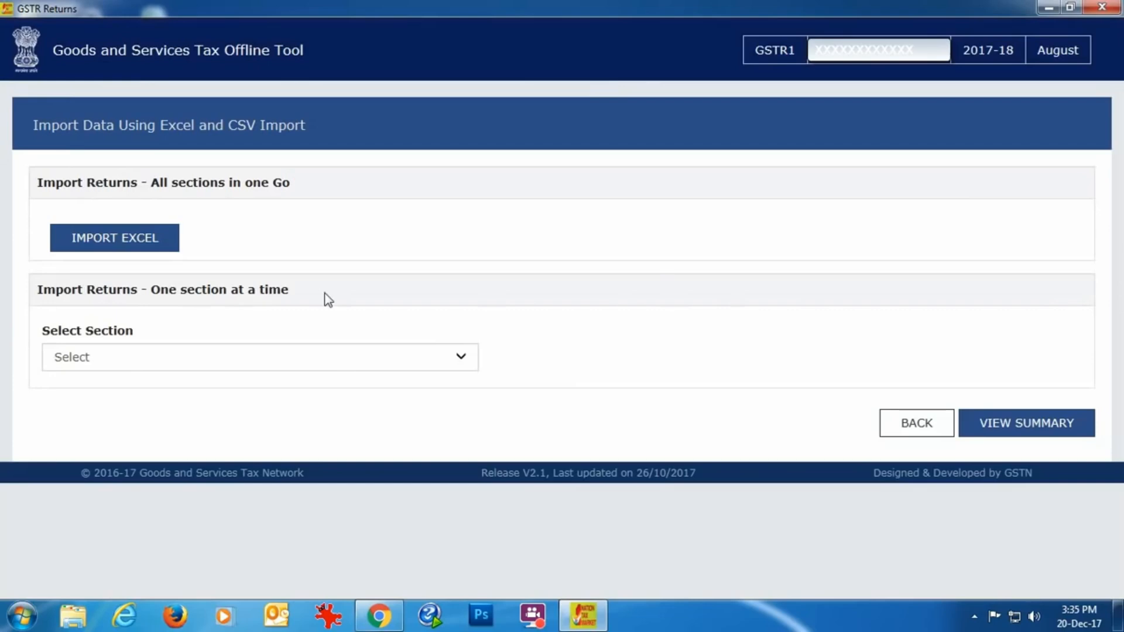
click(462, 358)
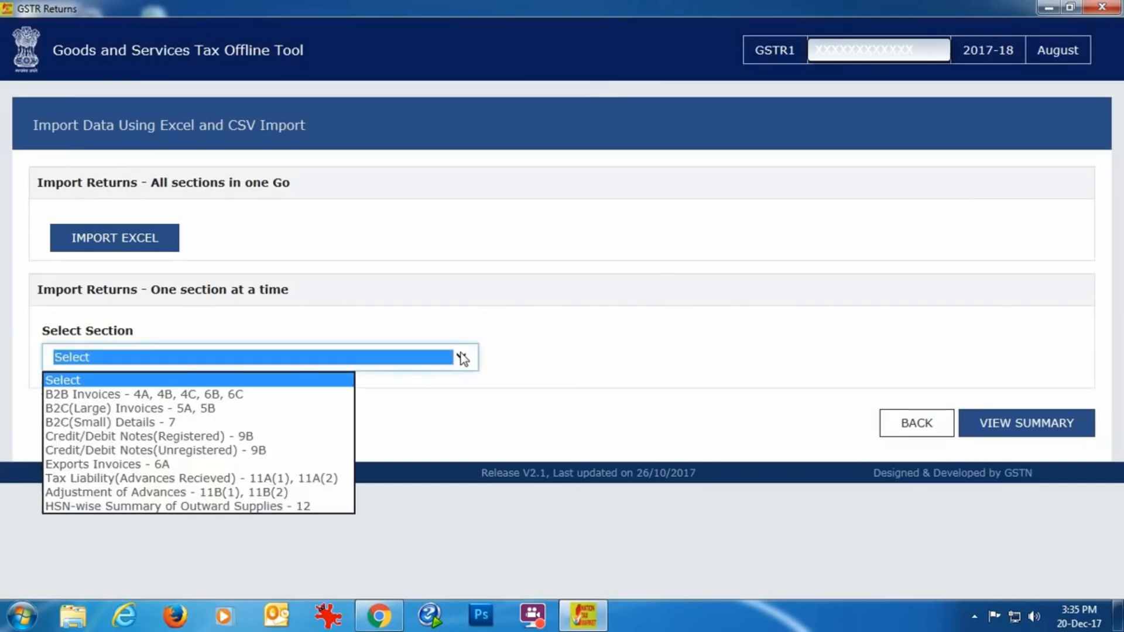
click(236, 394)
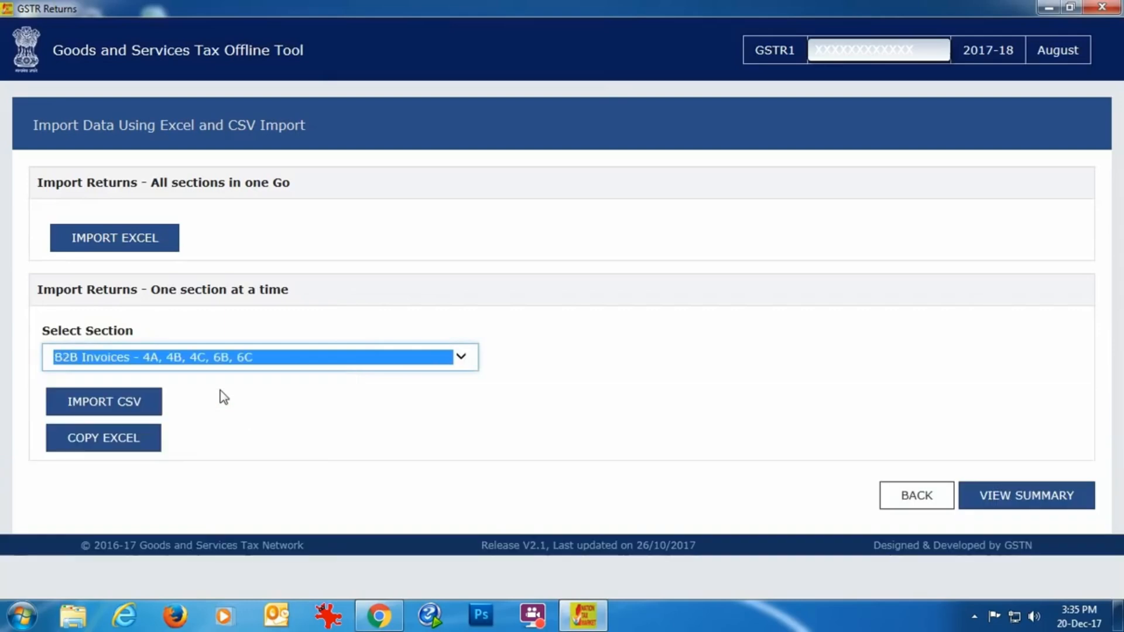
click(103, 404)
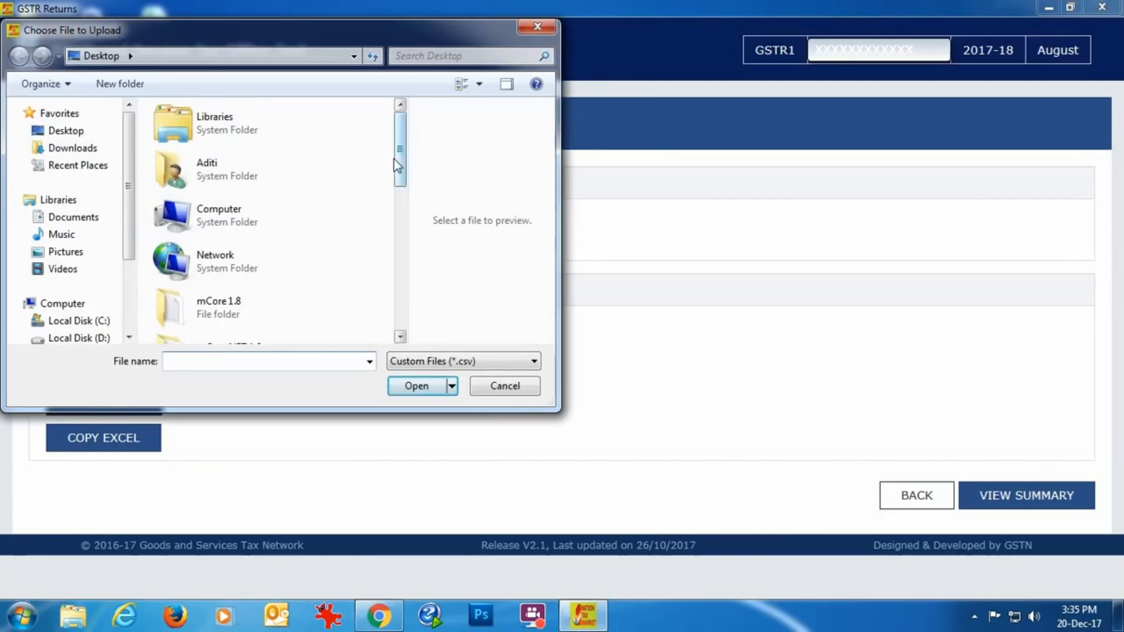
drag(394, 159, 398, 215)
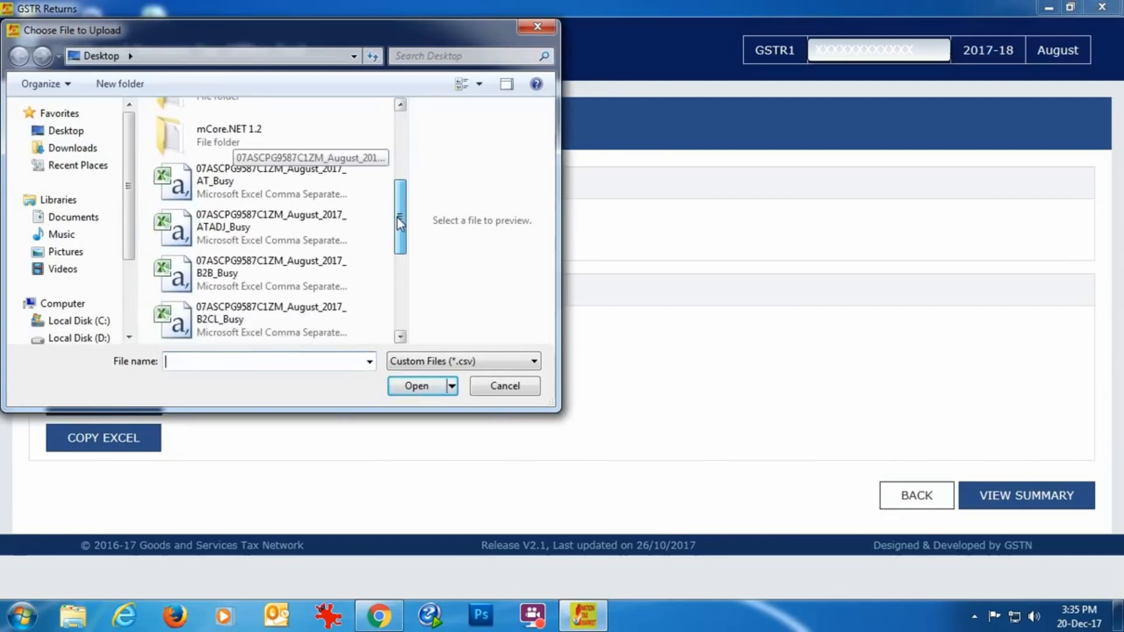
click(332, 284)
click(408, 388)
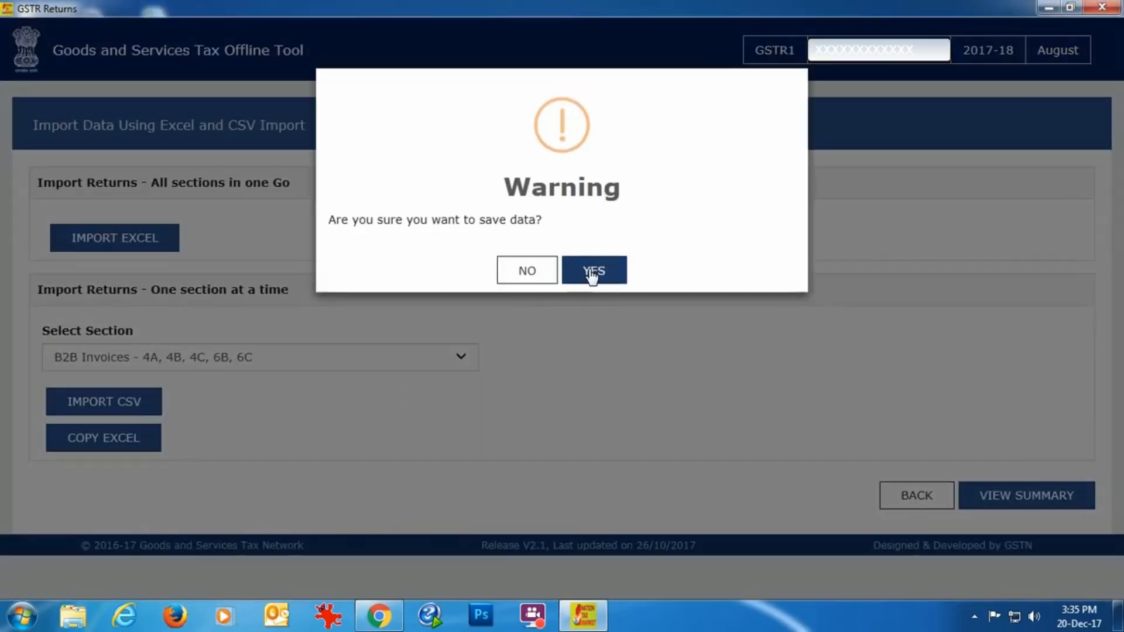
click(590, 271)
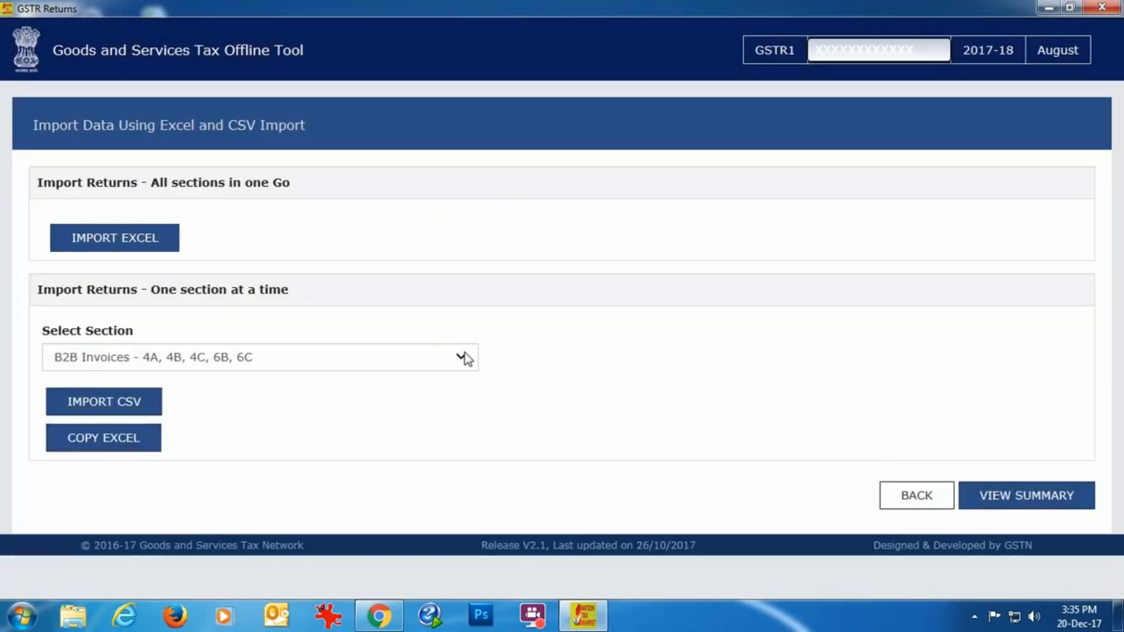
Try to import the August 2017 B2CL_Busy CSV file into the B2C(Large) Invoices - 5A, 5B section
click(293, 357)
click(176, 401)
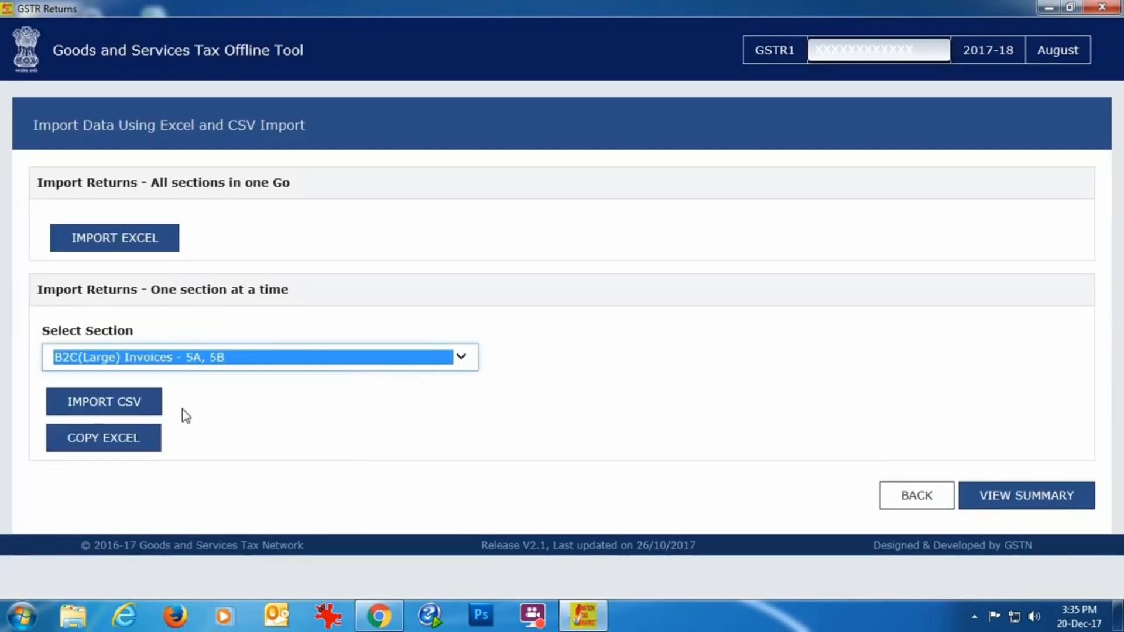
click(142, 410)
scroll(399, 140, down, 5)
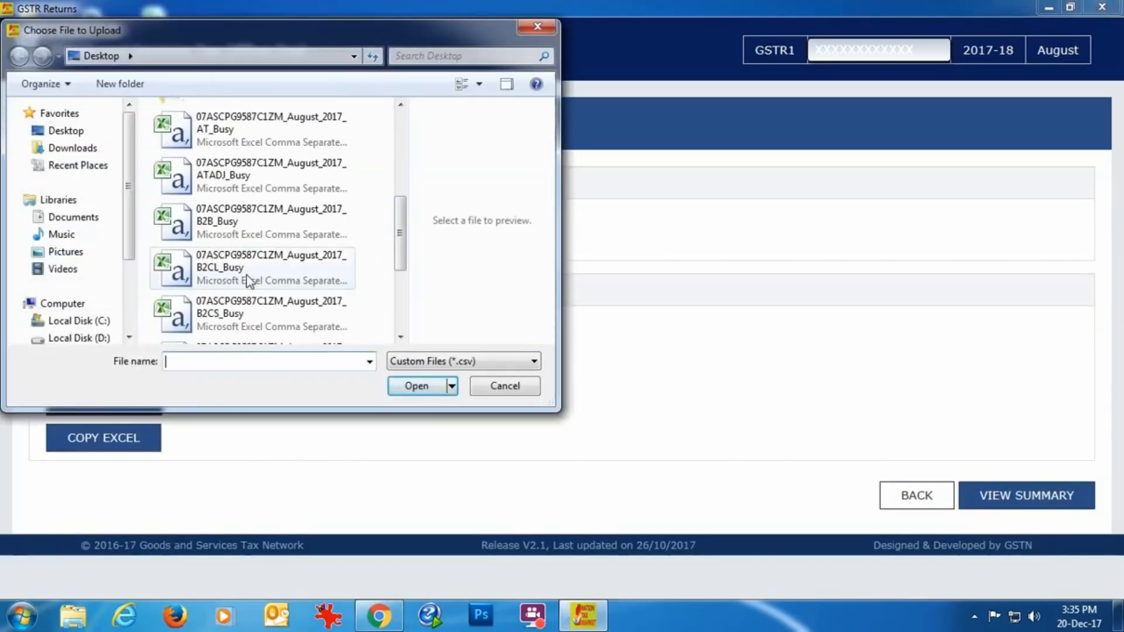
click(269, 281)
click(424, 388)
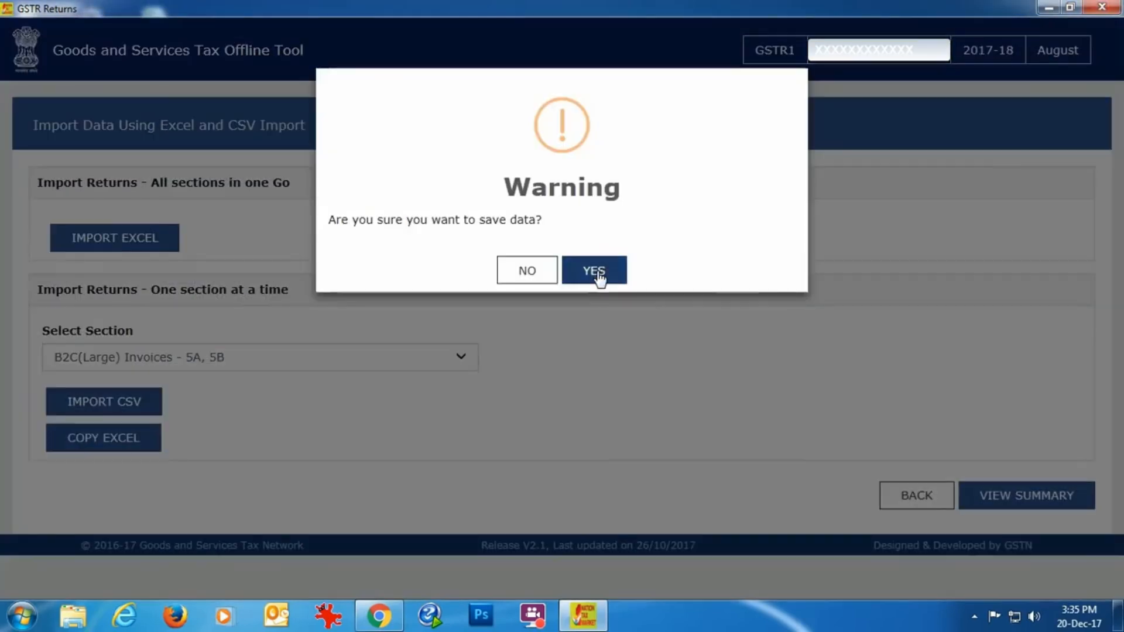
click(601, 275)
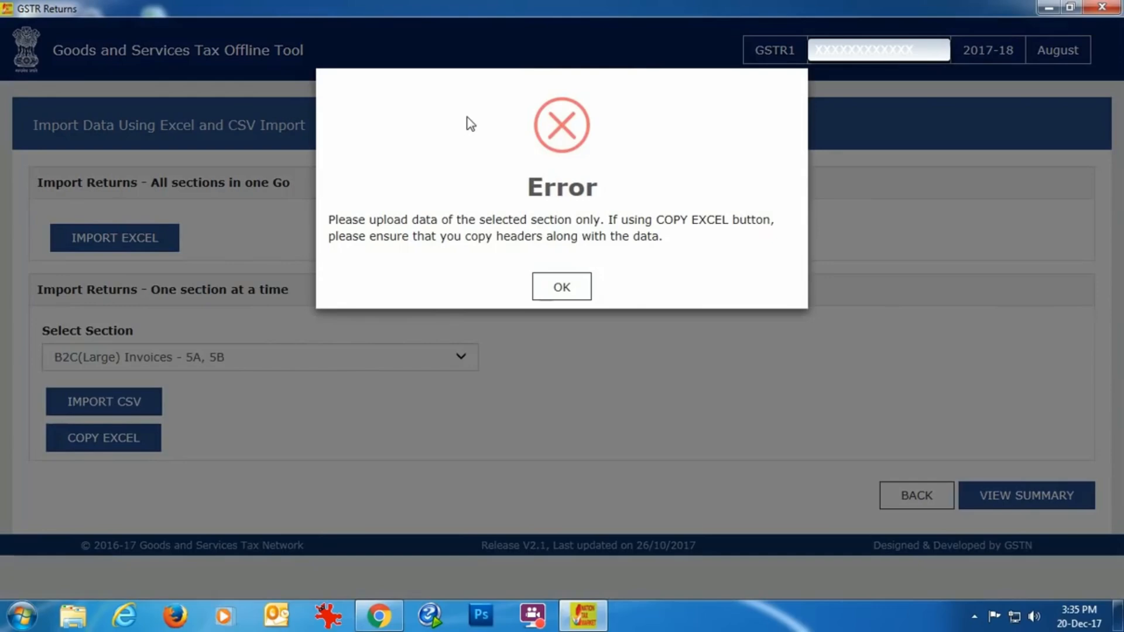
click(572, 292)
Import the August 2017 HSN_Busy CSV file from the desktop into the HSN-wise Summary of Outward Supplies - 12 section and save the data
click(461, 357)
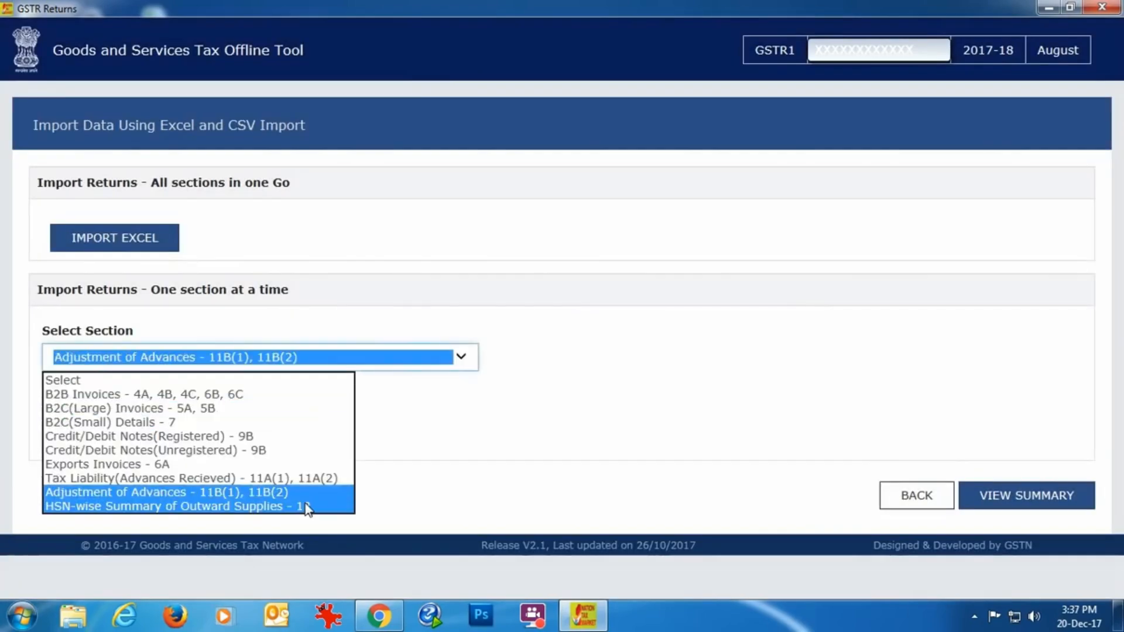
click(306, 507)
click(155, 403)
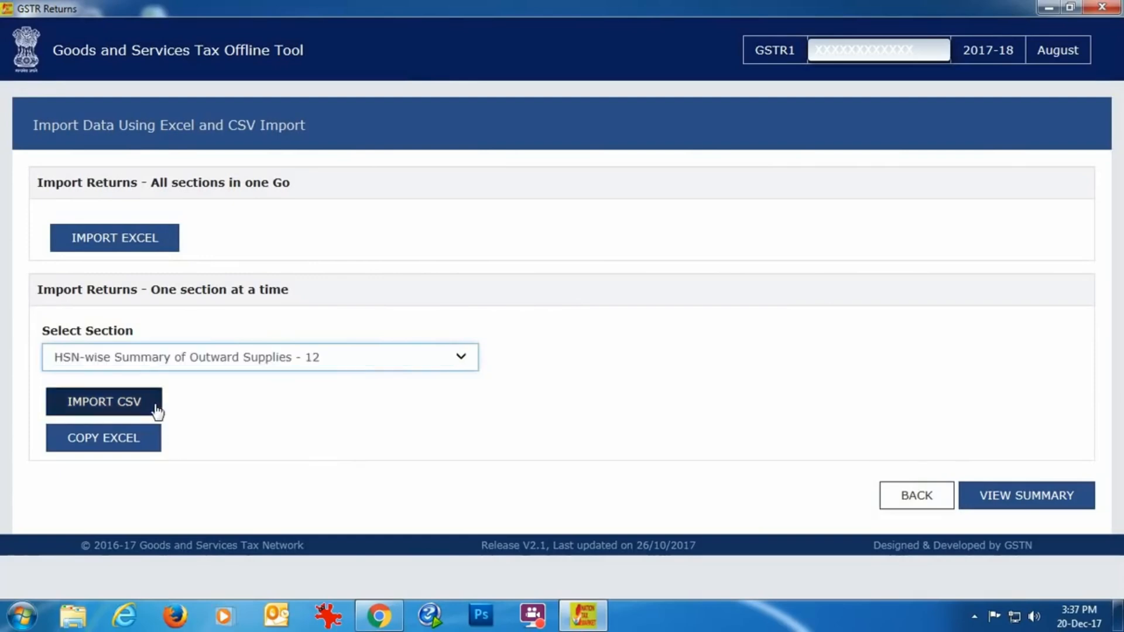
scroll(406, 251, down, 10)
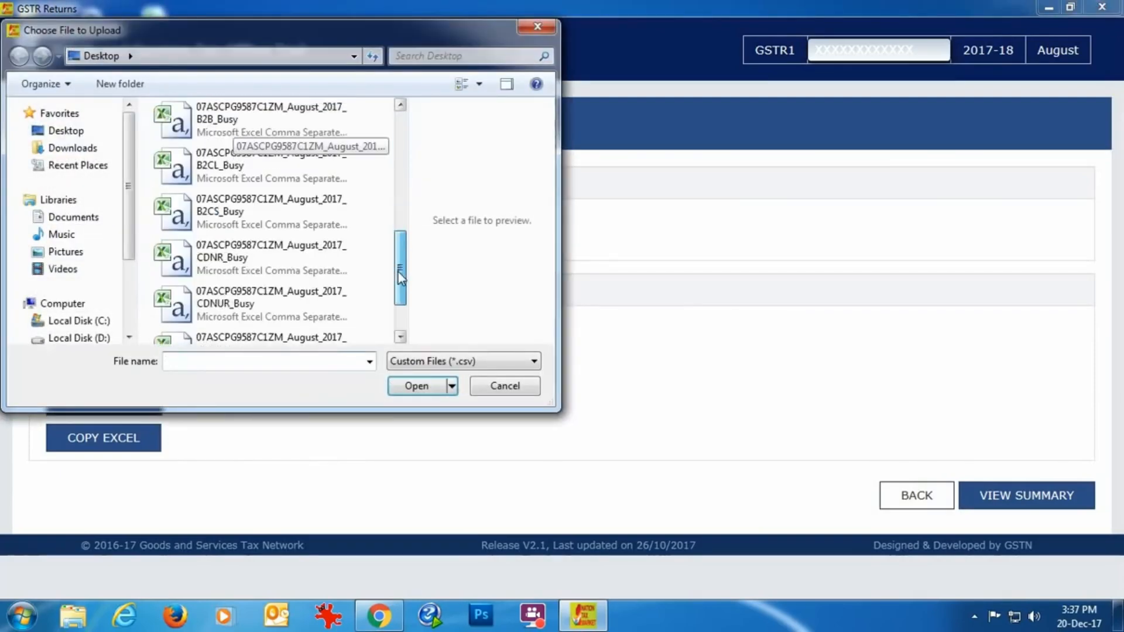
click(294, 323)
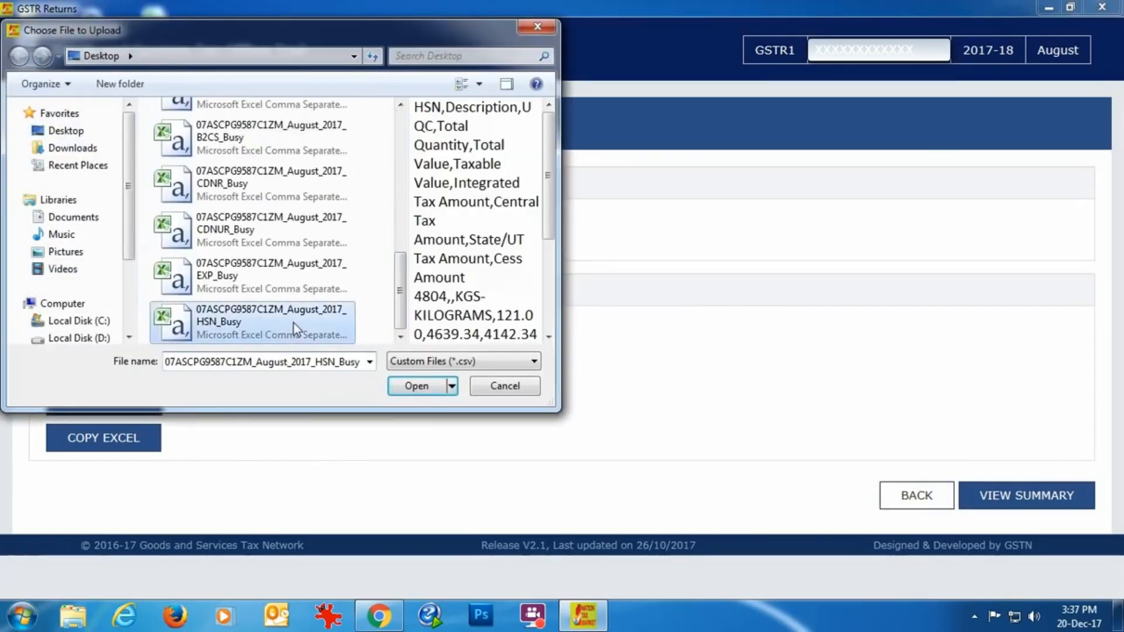
click(415, 381)
click(591, 283)
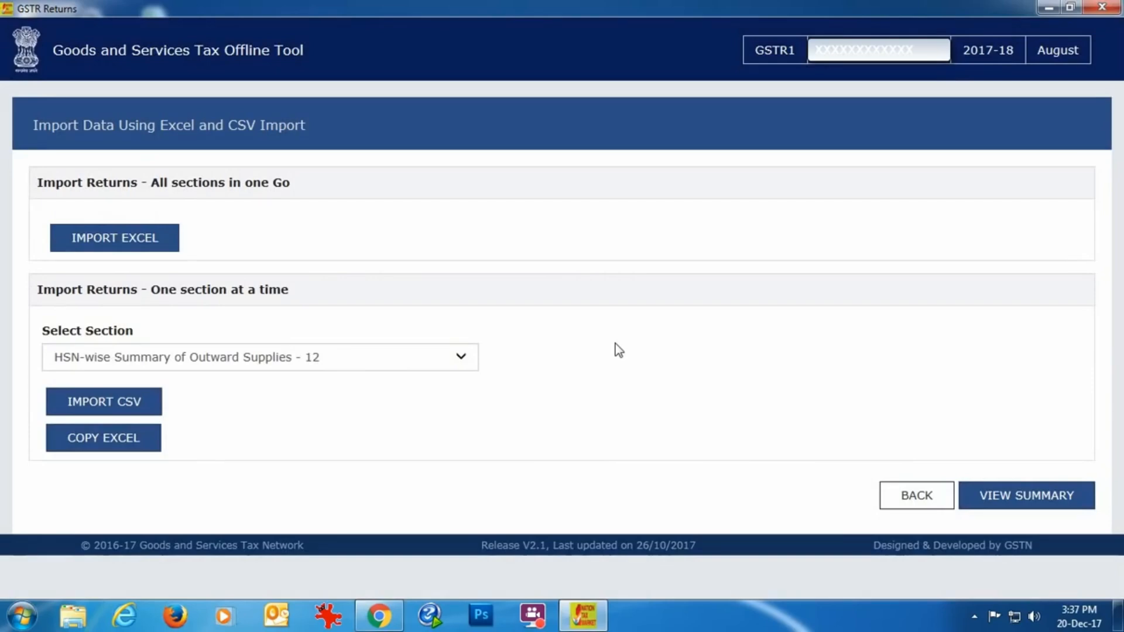
Generate the upload JSON from the return summary and save it to the desktop under its default name, replacing the existing file
click(1059, 494)
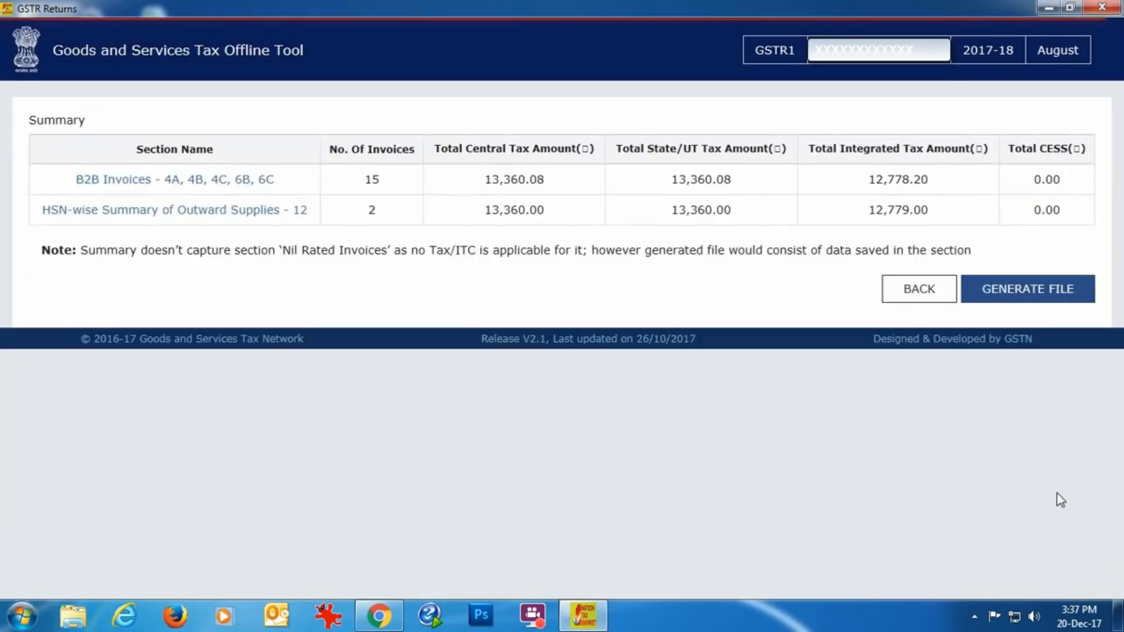
click(1039, 295)
click(610, 320)
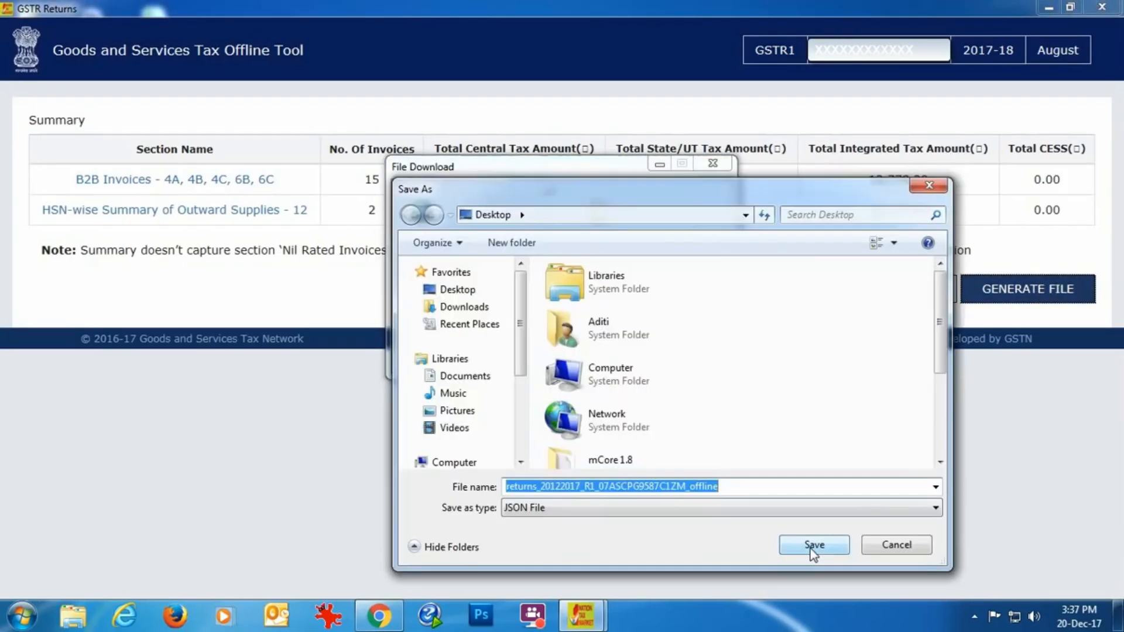
click(808, 546)
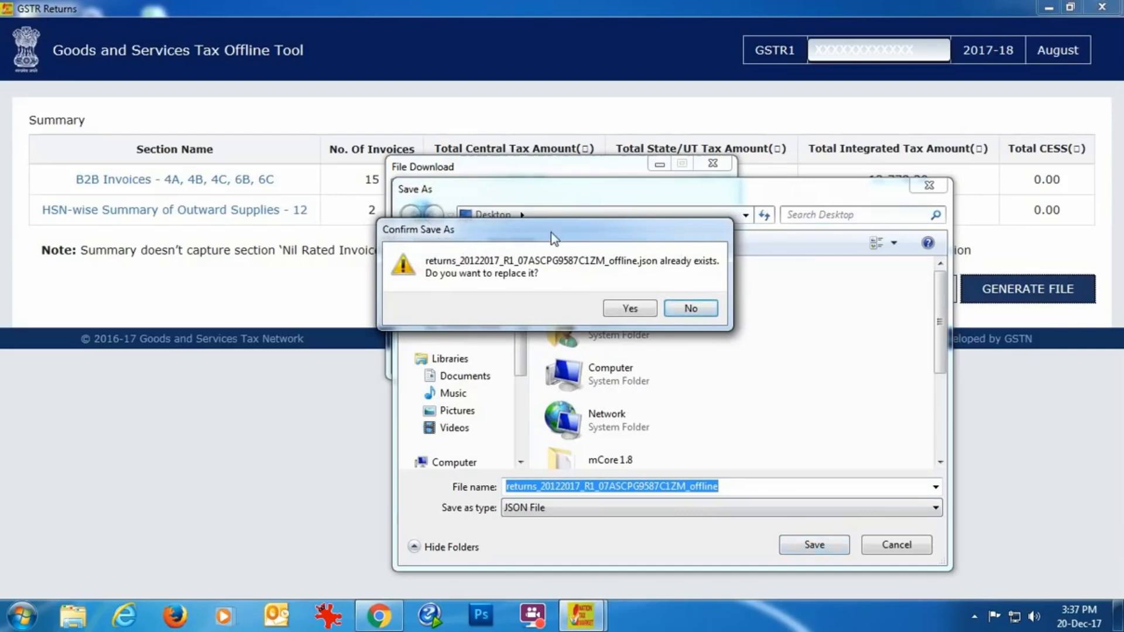
click(632, 310)
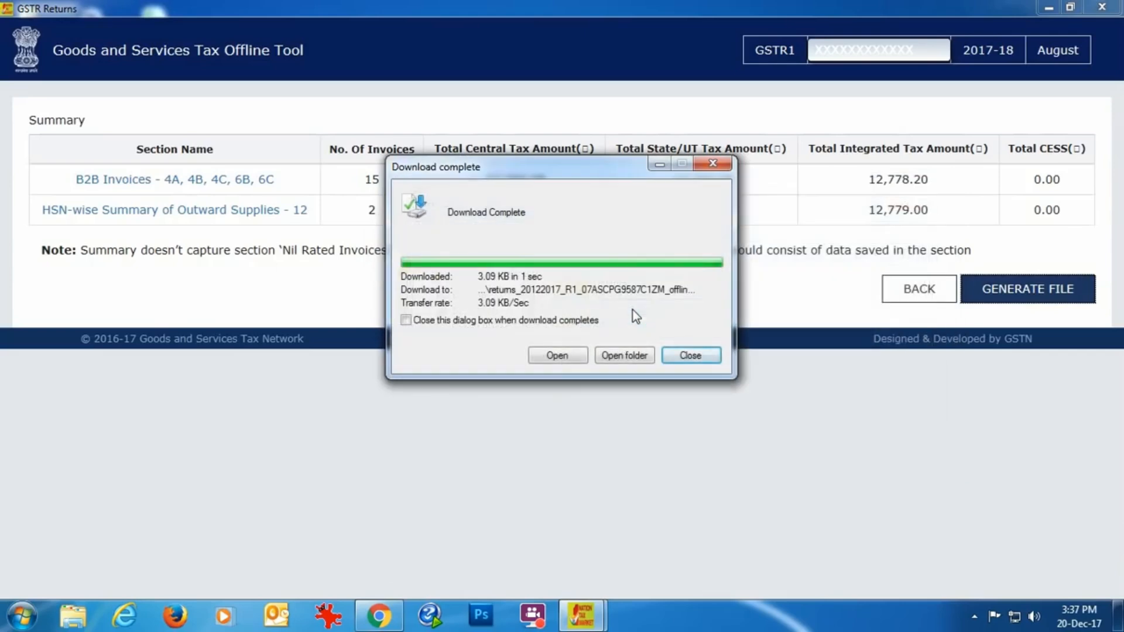
click(691, 355)
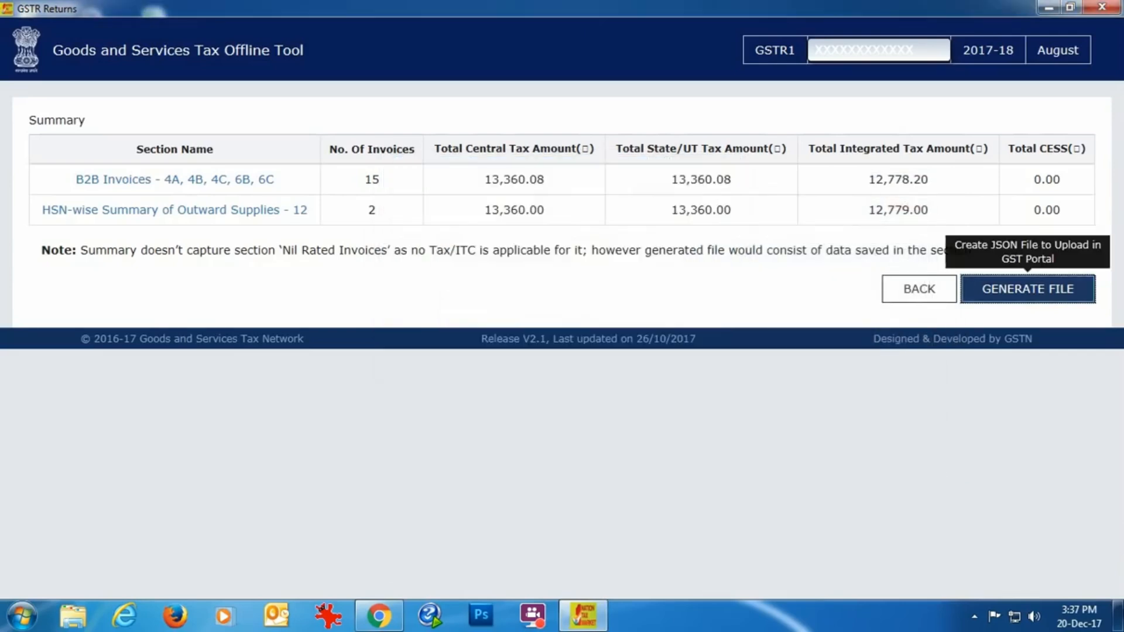
click(1110, 625)
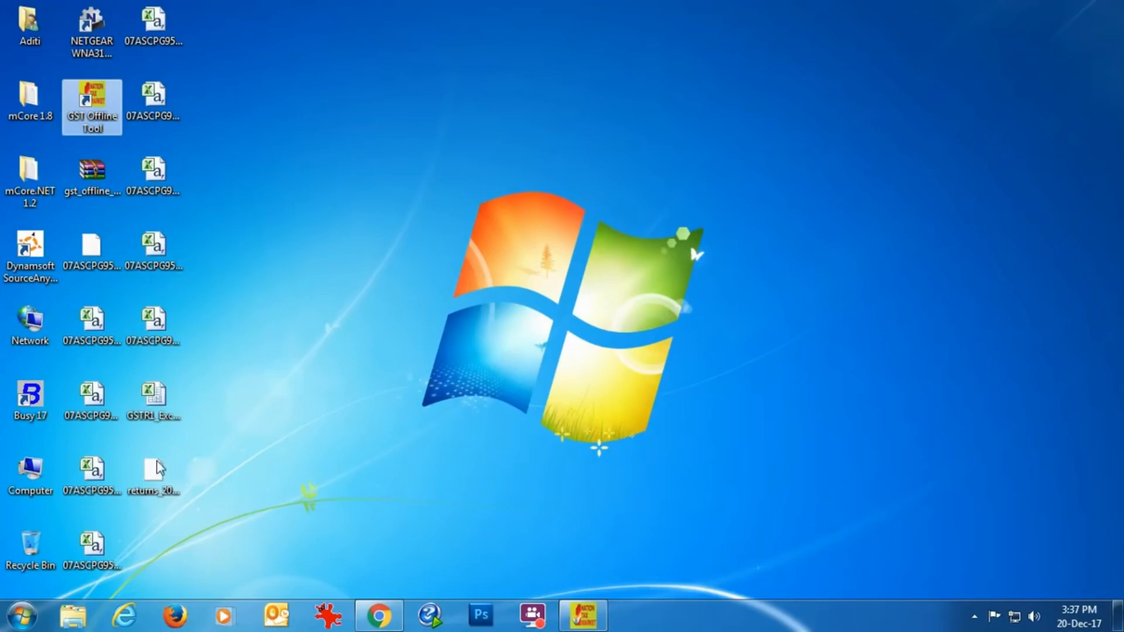
Switch to Chrome and log in to the GST portal, entering the account password and the captcha characters
click(379, 616)
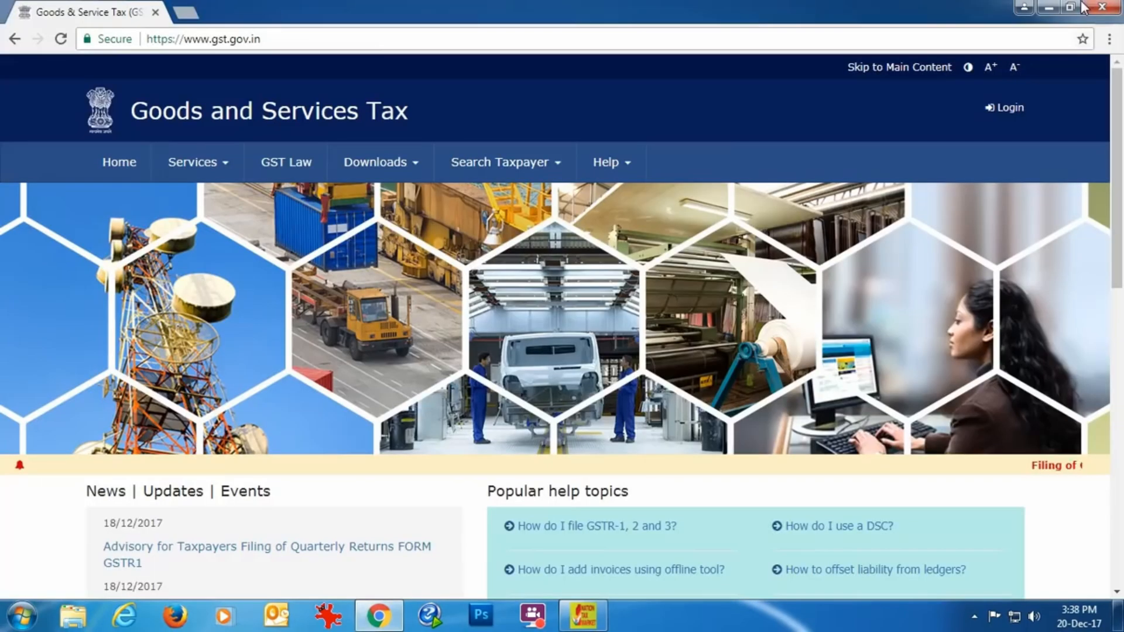
click(1012, 113)
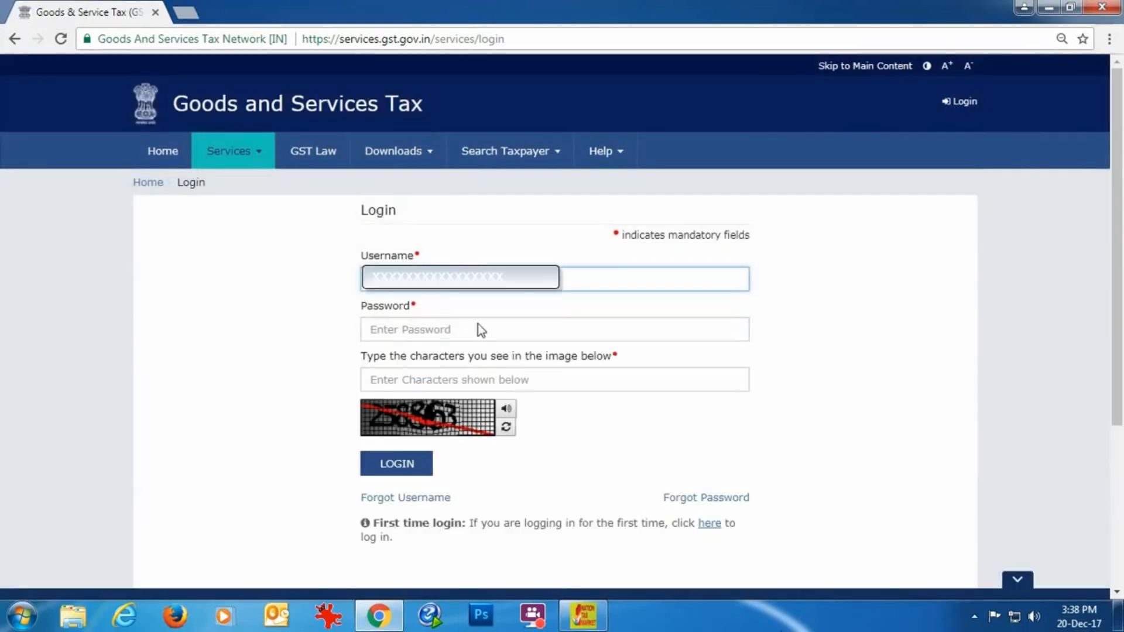
click(479, 329)
text(•••••••••)
click(567, 379)
text(258863)
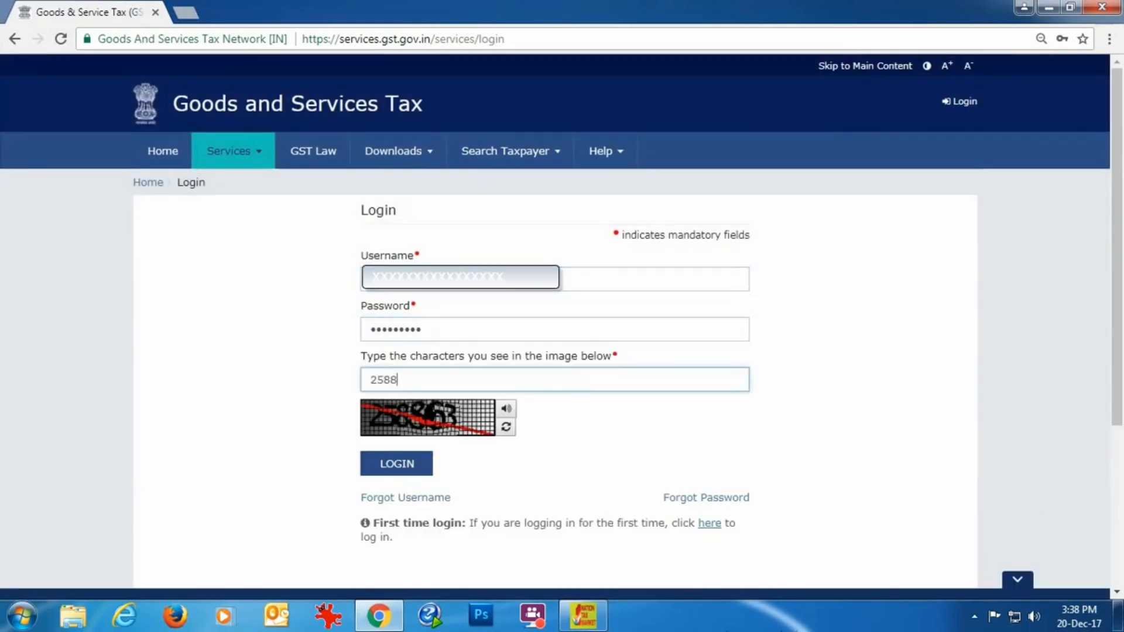
click(390, 466)
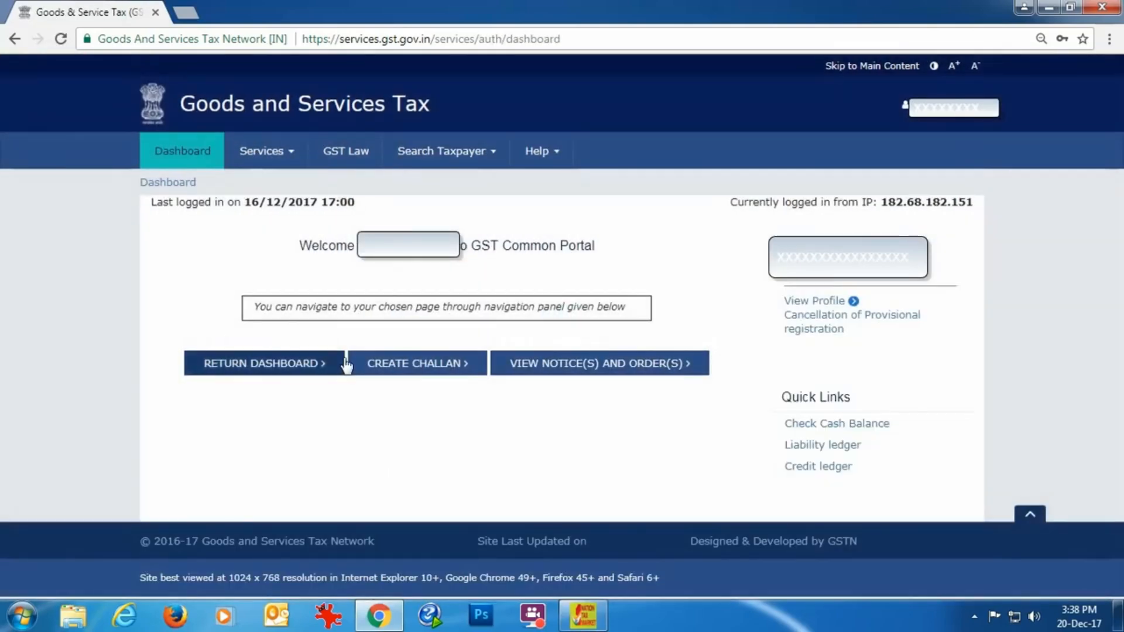
Open the returns dashboard, search financial year 2017-18 for the August filing period, and open offline preparation for GSTR1
click(239, 367)
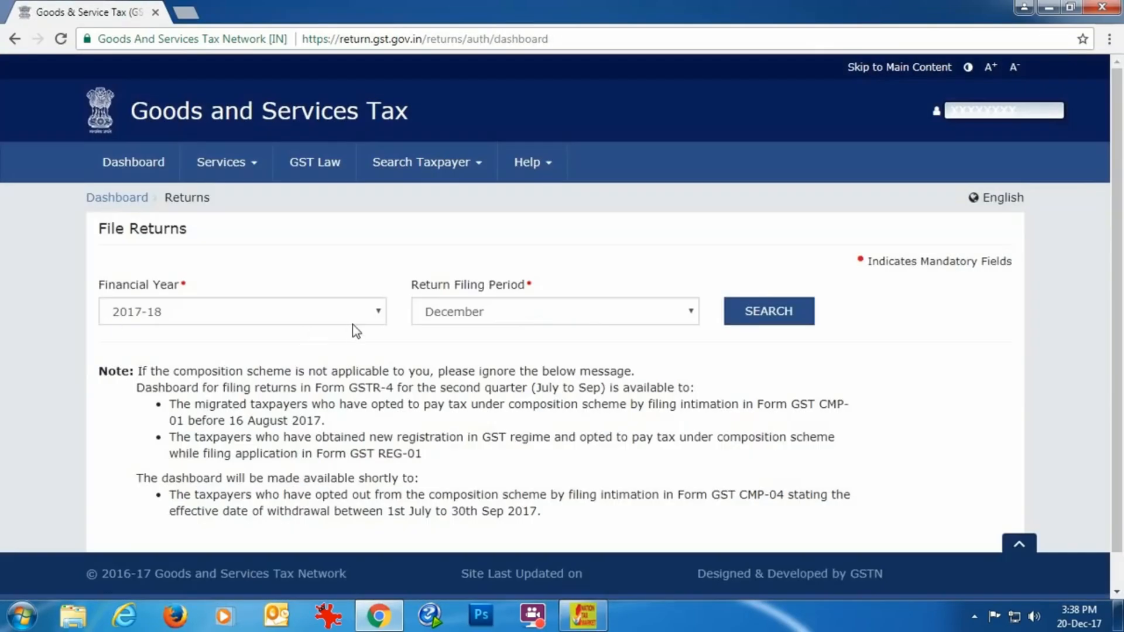
click(688, 309)
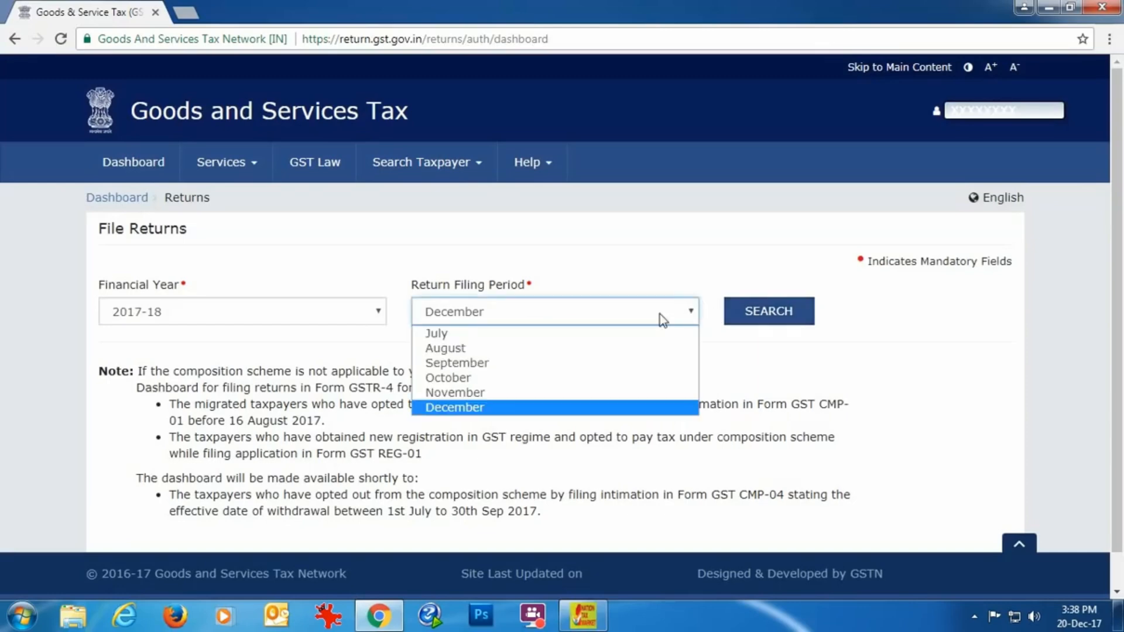
click(490, 351)
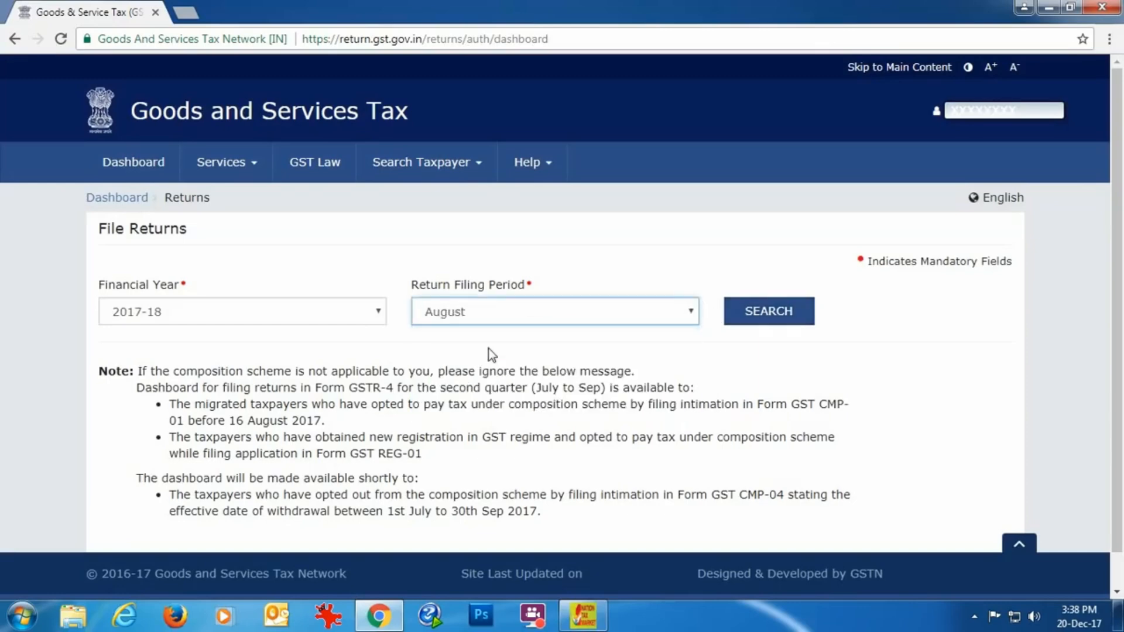
click(757, 312)
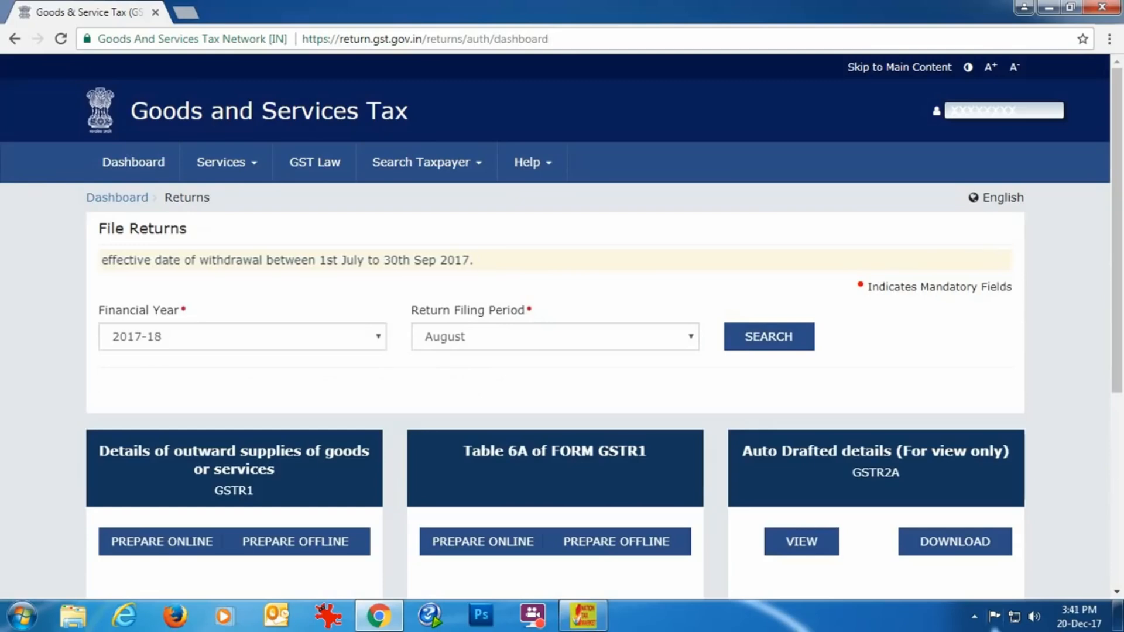
scroll(544, 520, down, 4)
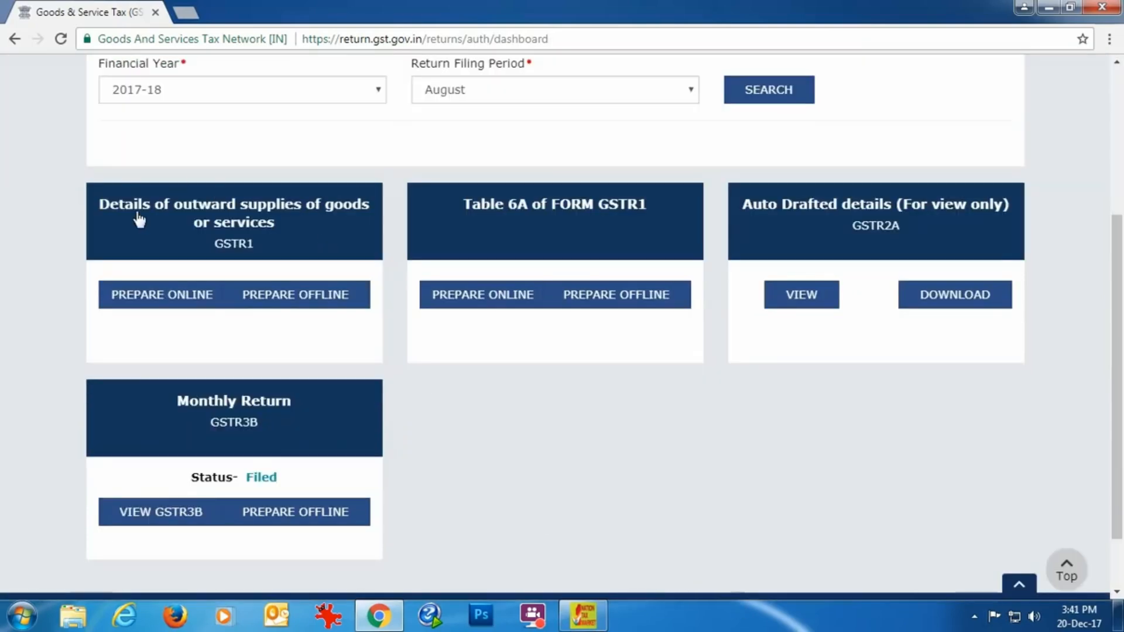
click(269, 293)
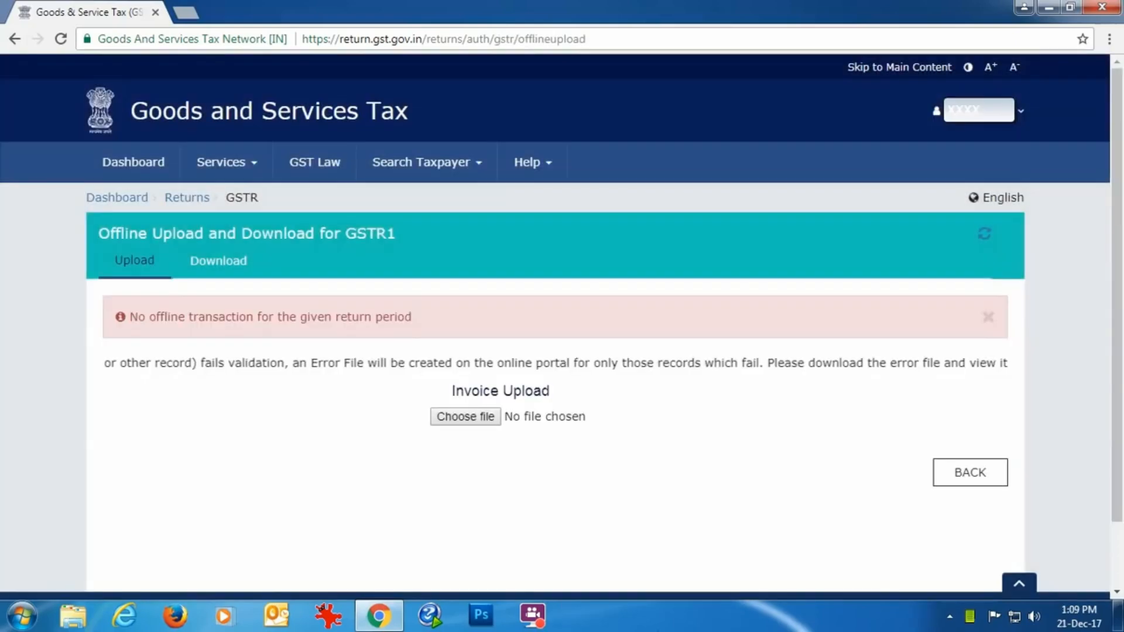
Upload the August 2017 GSTR1 JSON file from the desktop through Invoice Upload
click(465, 416)
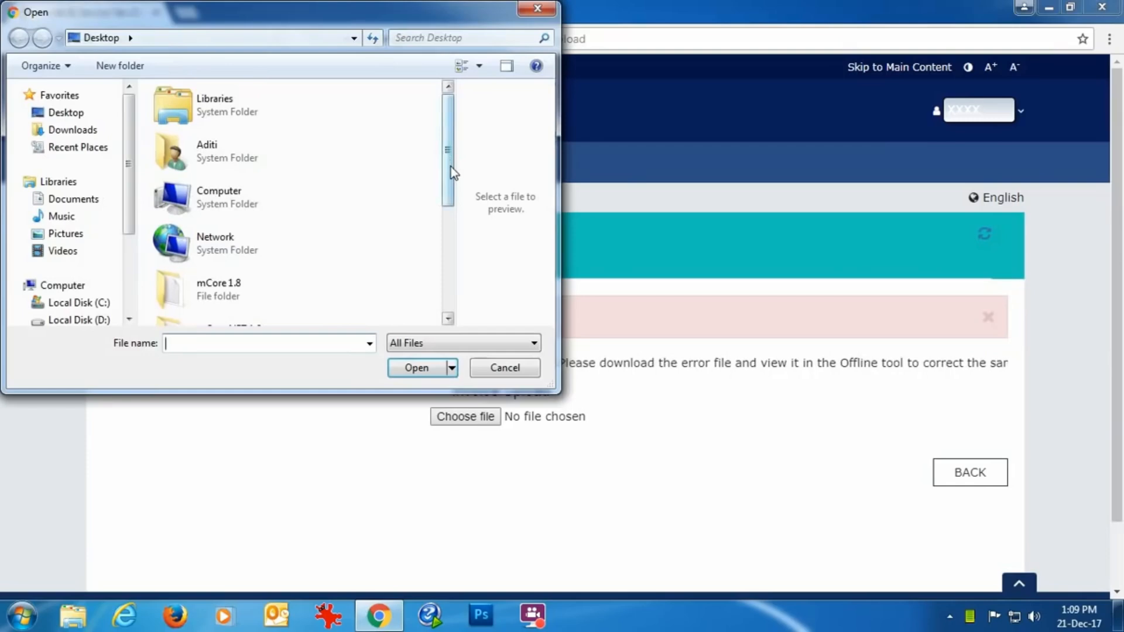
drag(450, 171, 448, 304)
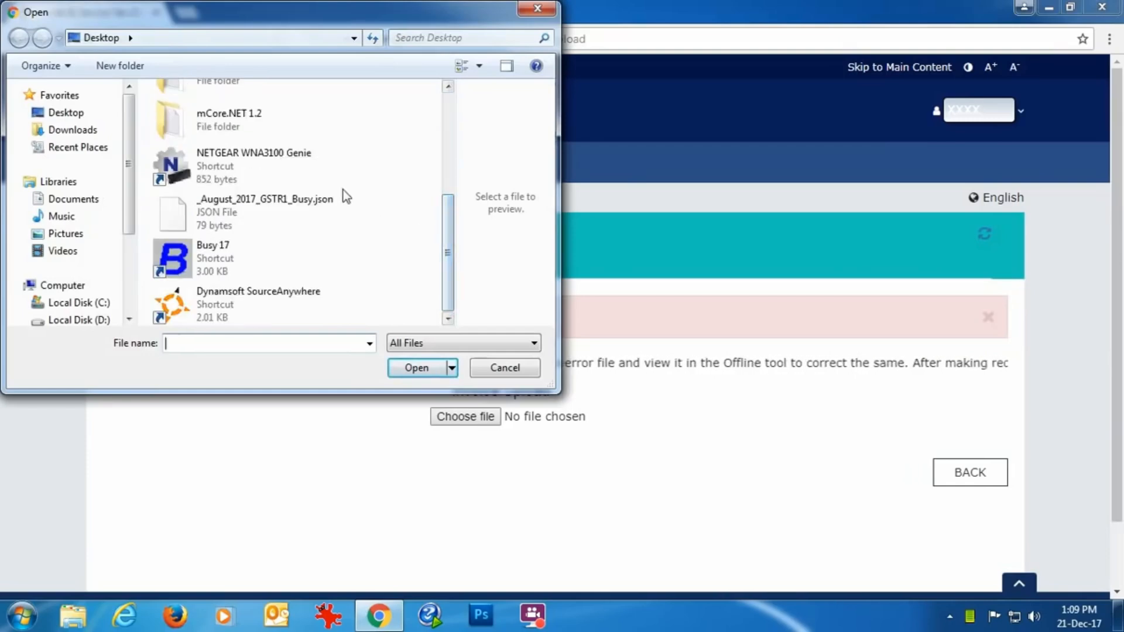
click(540, 9)
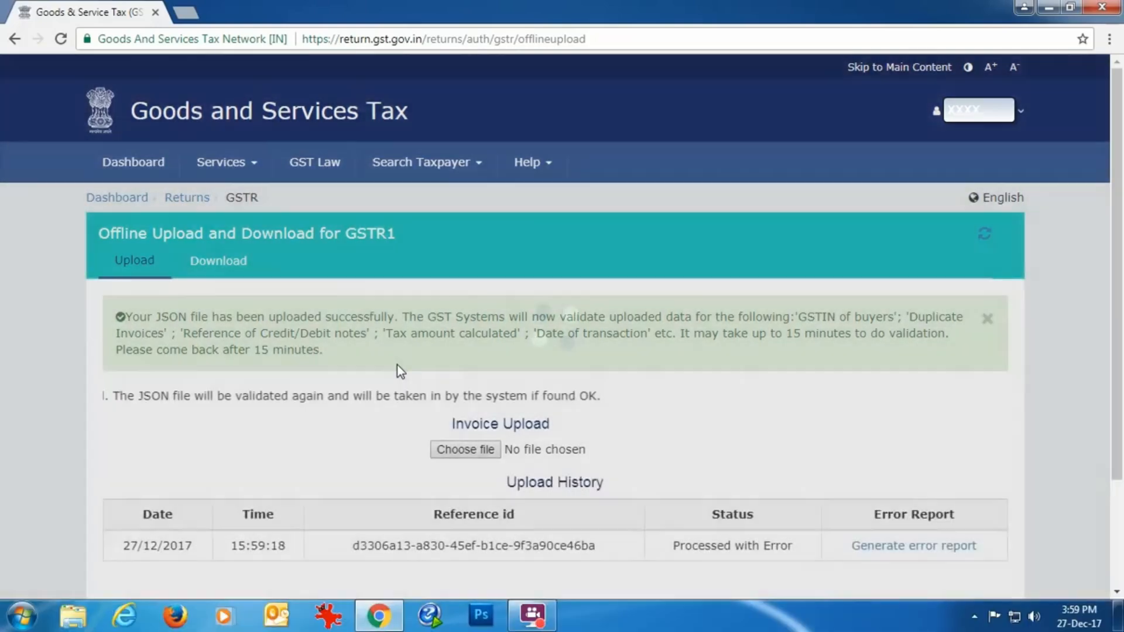
Generate the error report for the 27/12/2017 entry in the upload history and download it
scroll(398, 371, down, 2)
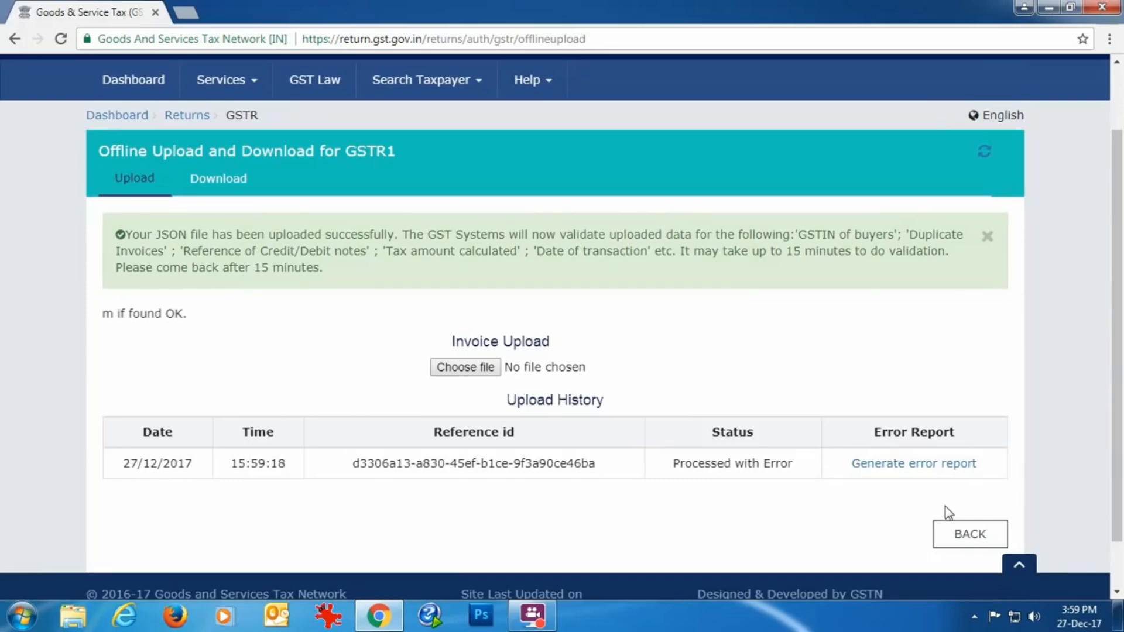
click(918, 466)
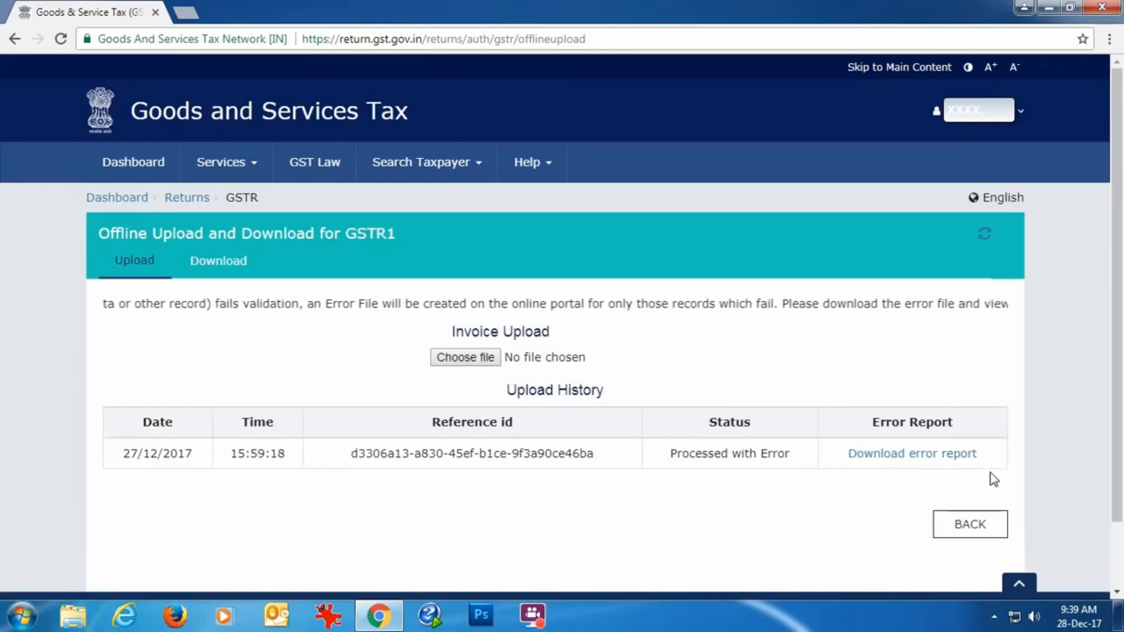
click(922, 456)
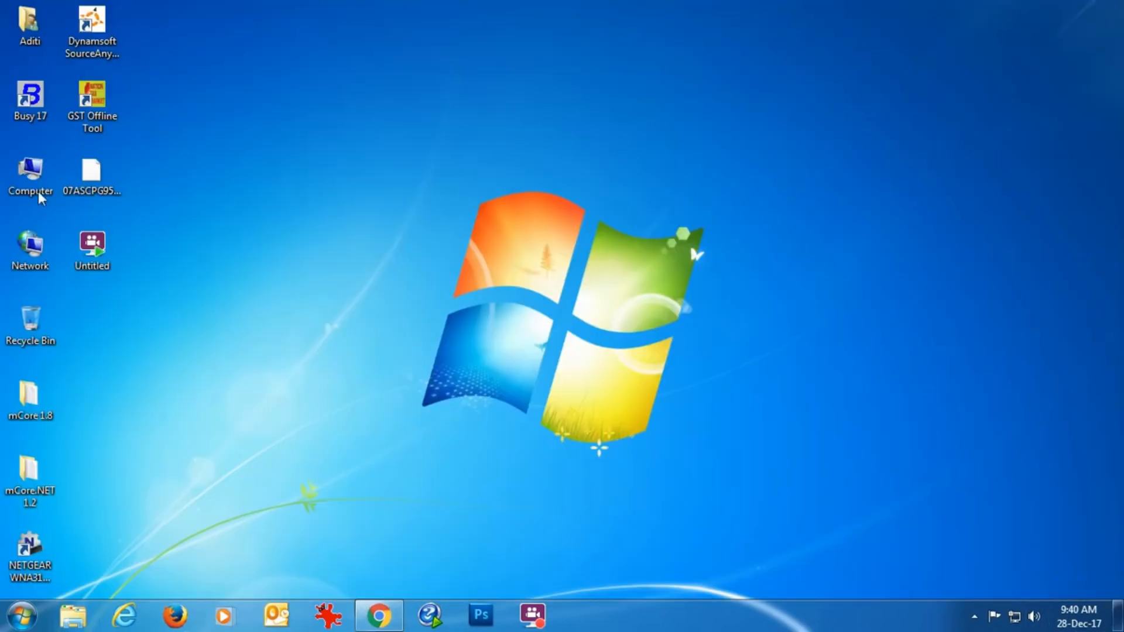
Move the downloaded returns error report ZIP from the Downloads folder to the desktop and close the file window
double_click(35, 183)
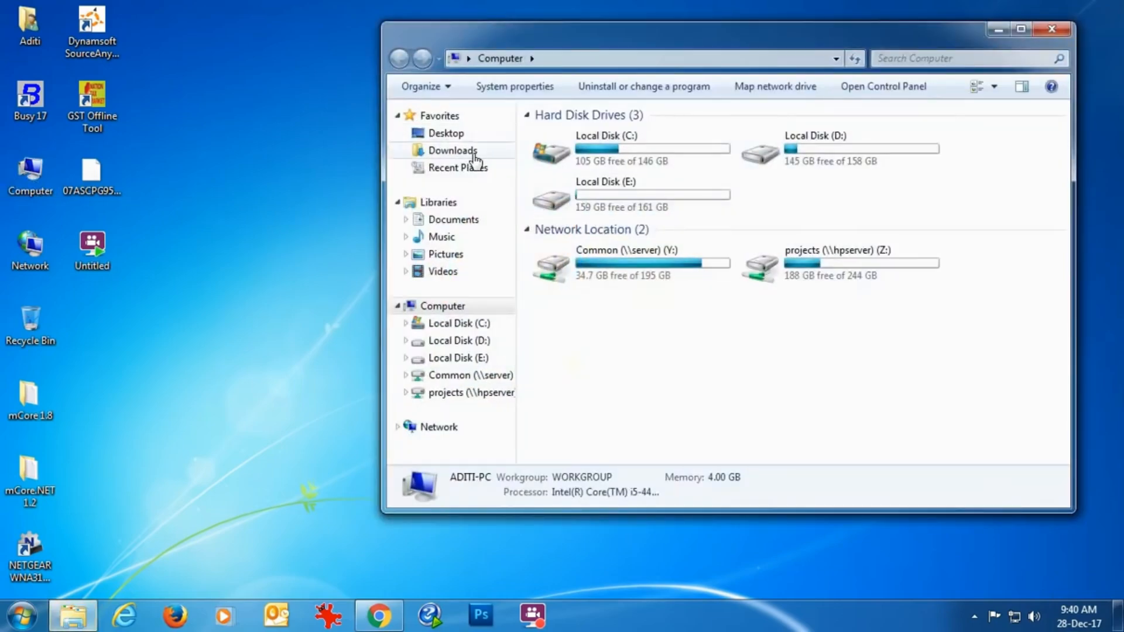
click(473, 153)
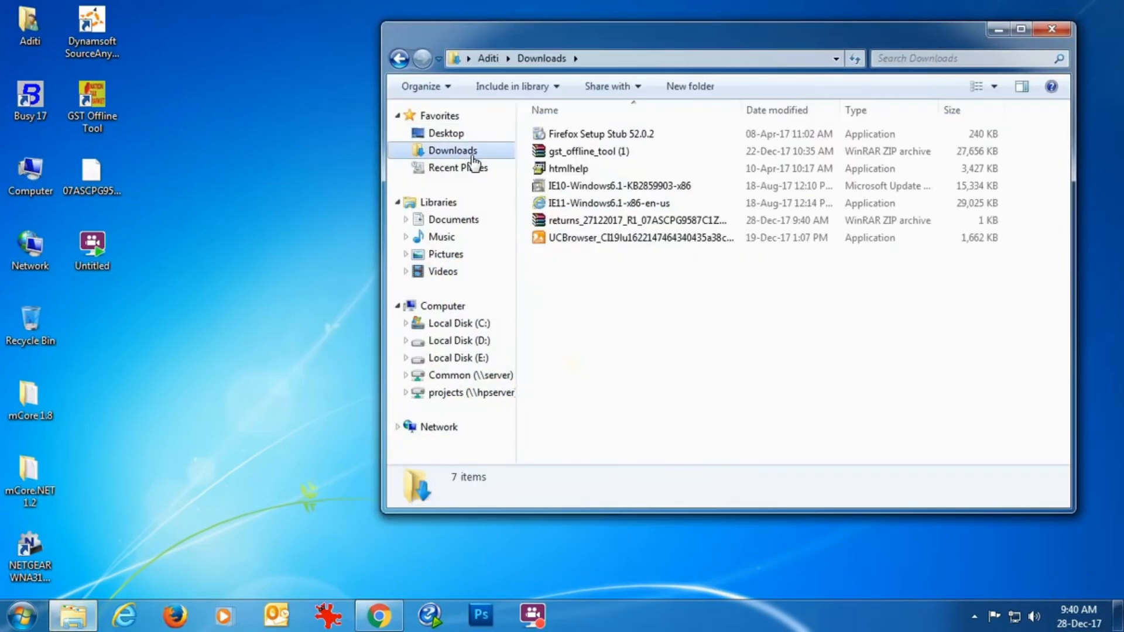
click(694, 226)
drag(682, 224, 134, 376)
click(1052, 29)
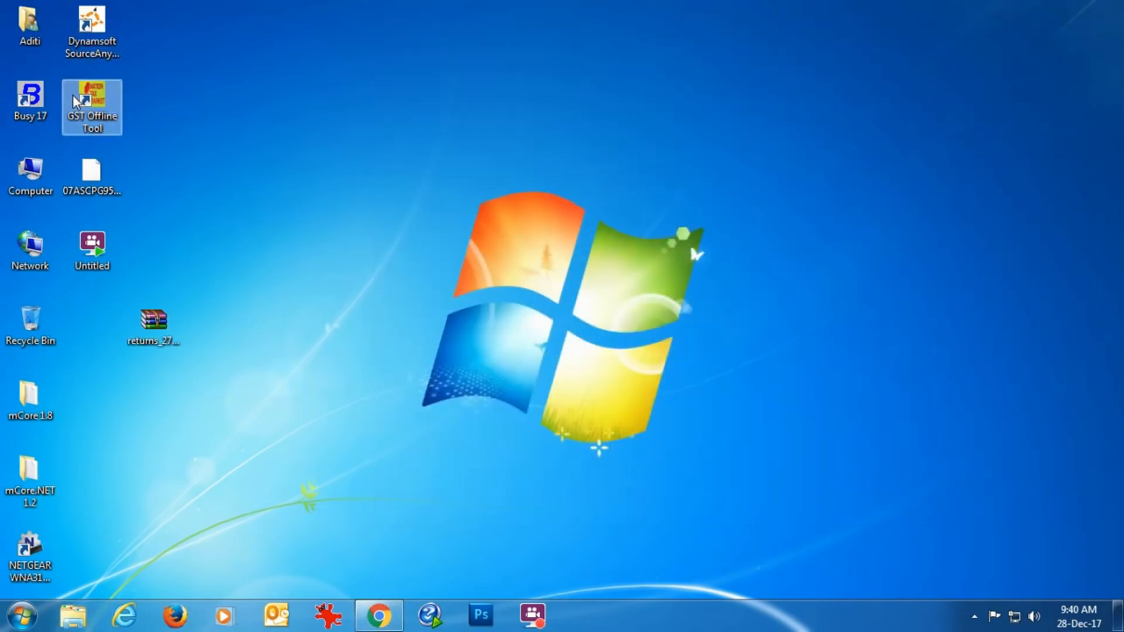
Launch the GST Offline Tool and load the error report ZIP from the desktop as the downloaded error file
double_click(72, 95)
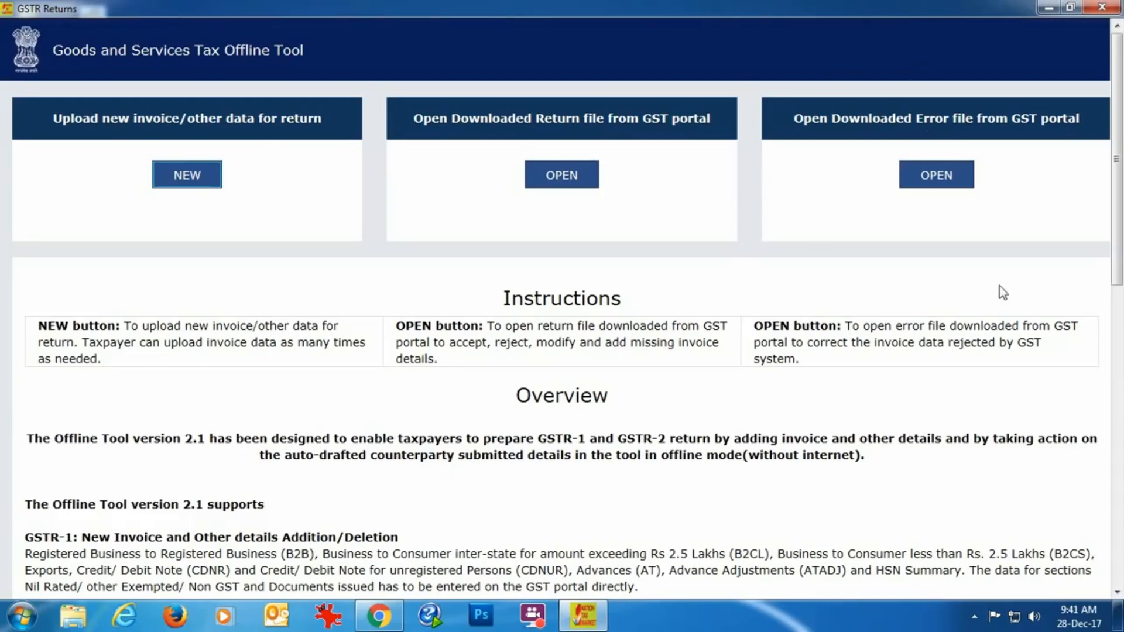
click(925, 178)
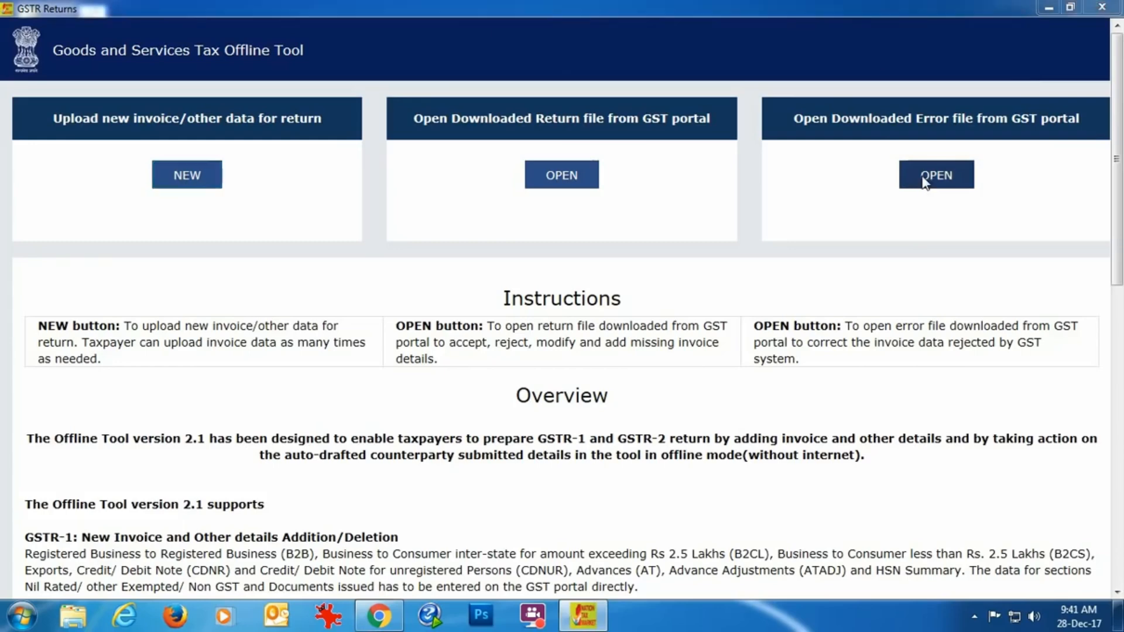
scroll(445, 158, down, 3)
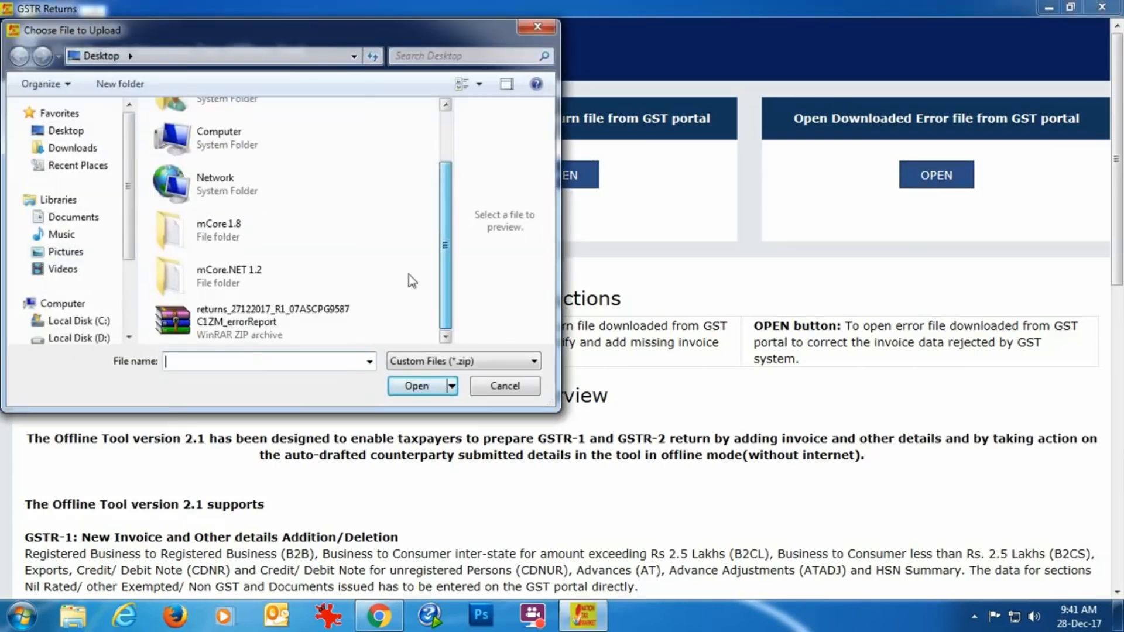
click(276, 329)
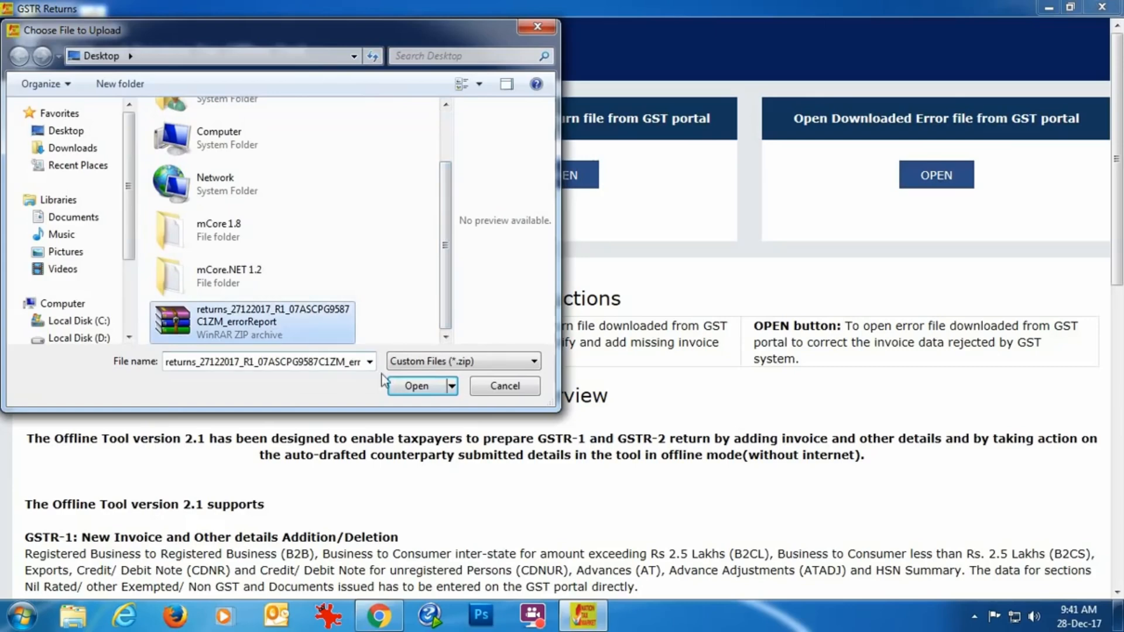
click(417, 386)
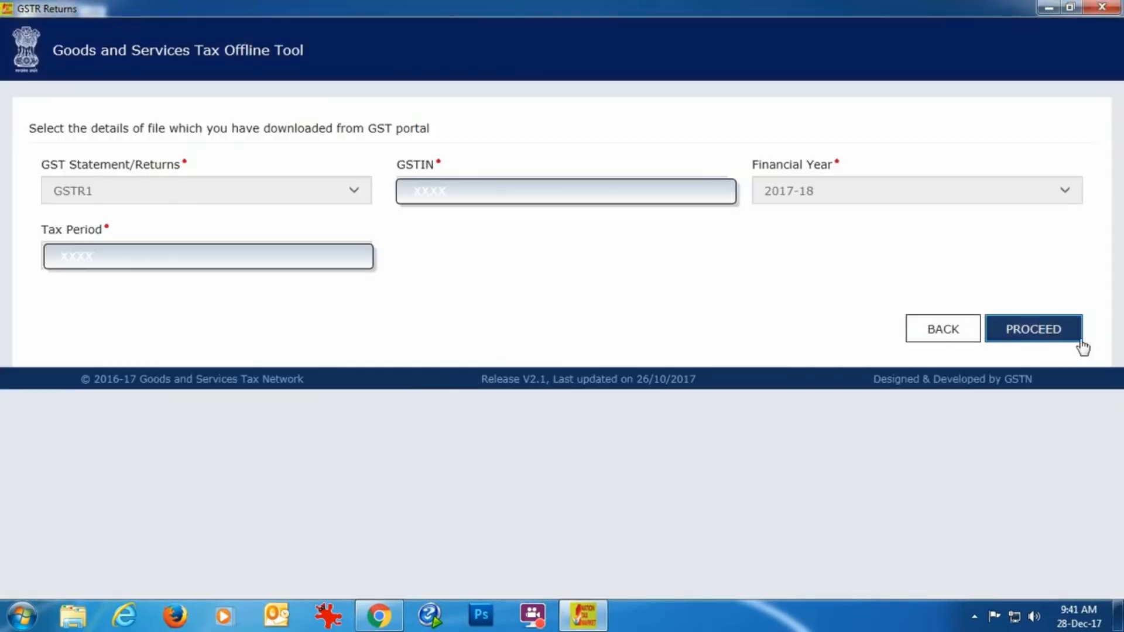
Proceed to the GSTR1 error details, examine the error message of the rejected B2B invoice, and minimise the tool
click(1034, 329)
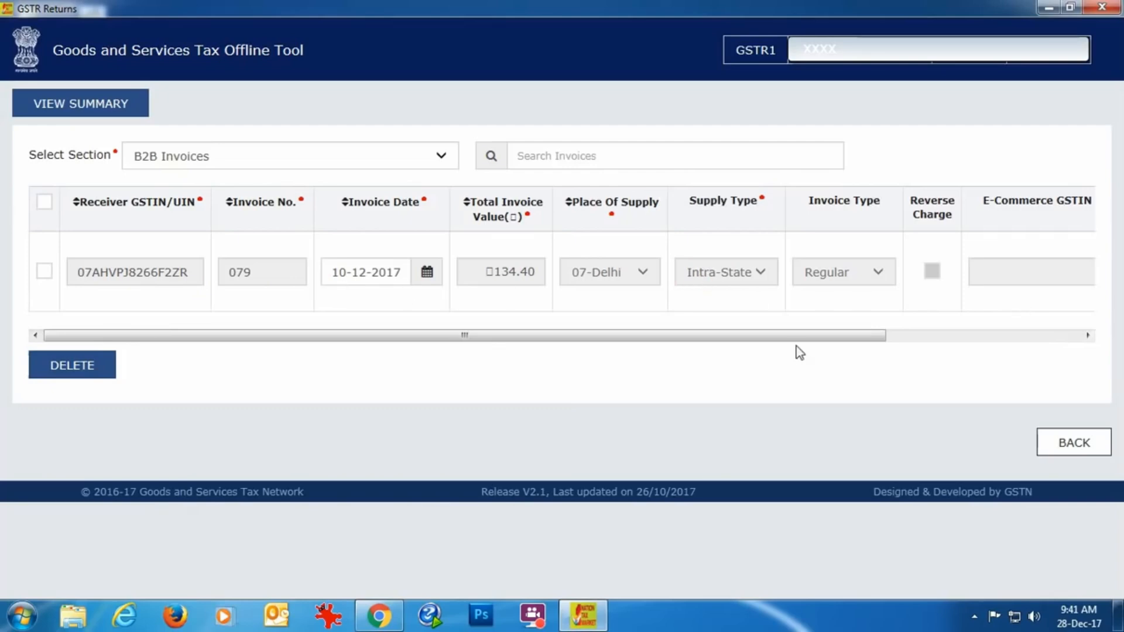
drag(786, 335, 1016, 334)
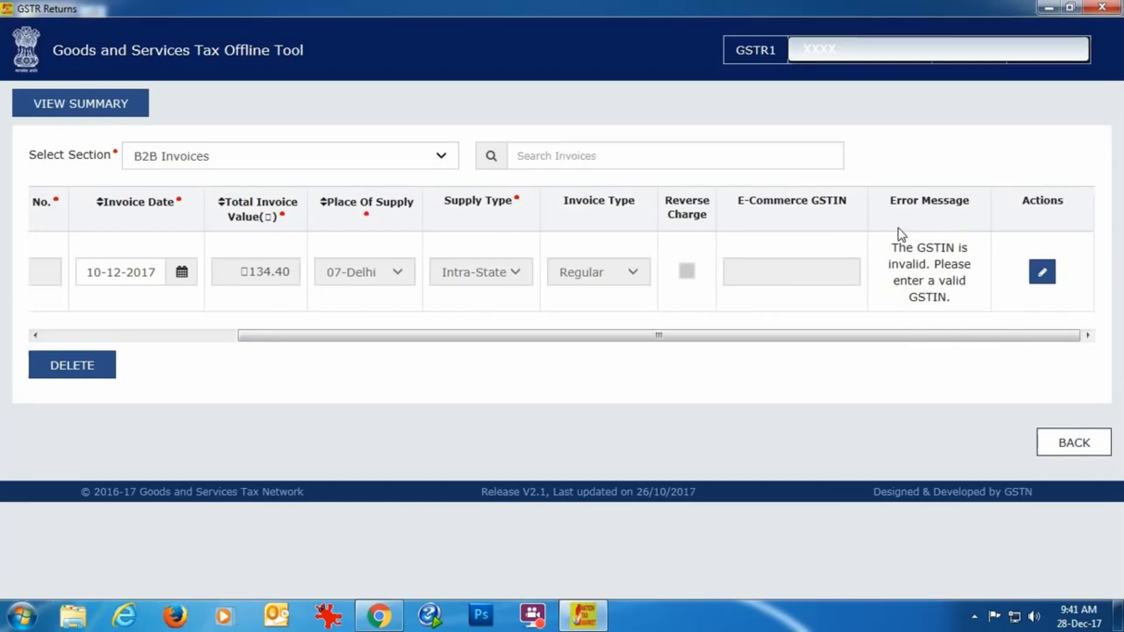
click(1038, 6)
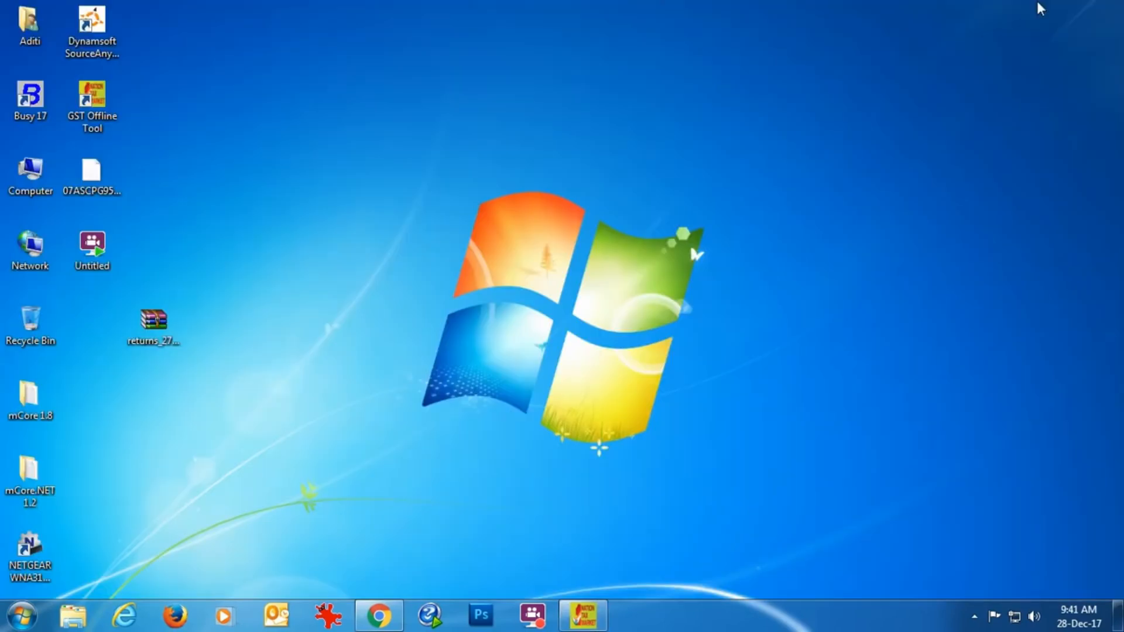